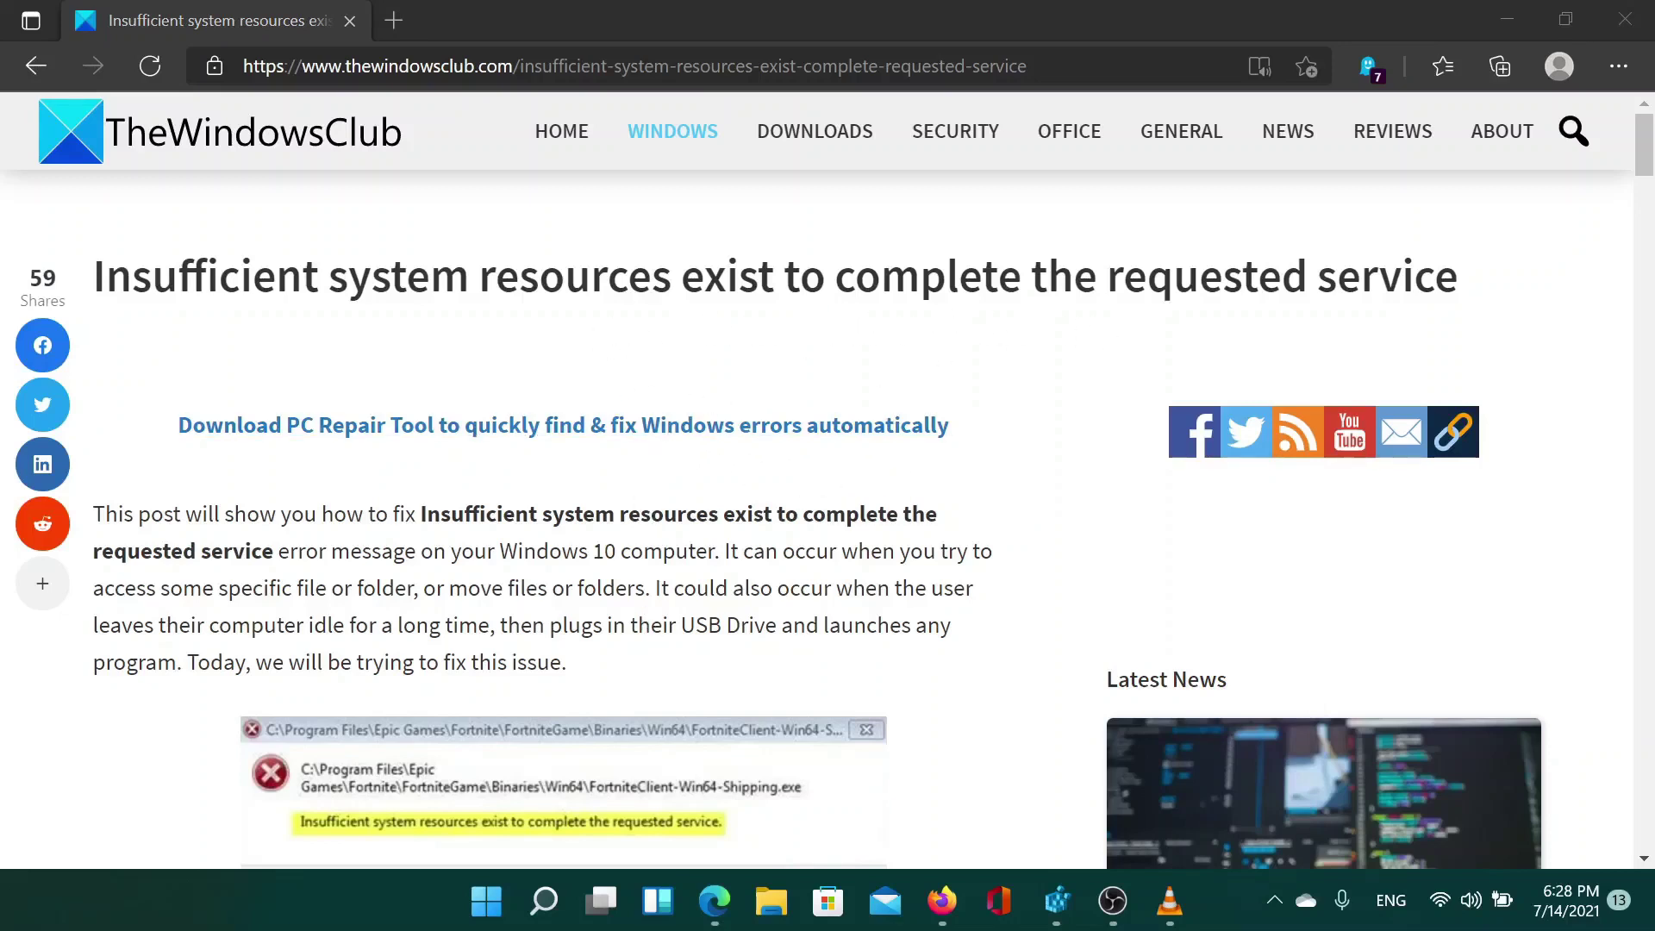
scroll(656, 658, "down", 3)
scroll(656, 657, "up", 2)
scroll(657, 656, "up", 1)
scroll(658, 662, "down", 4)
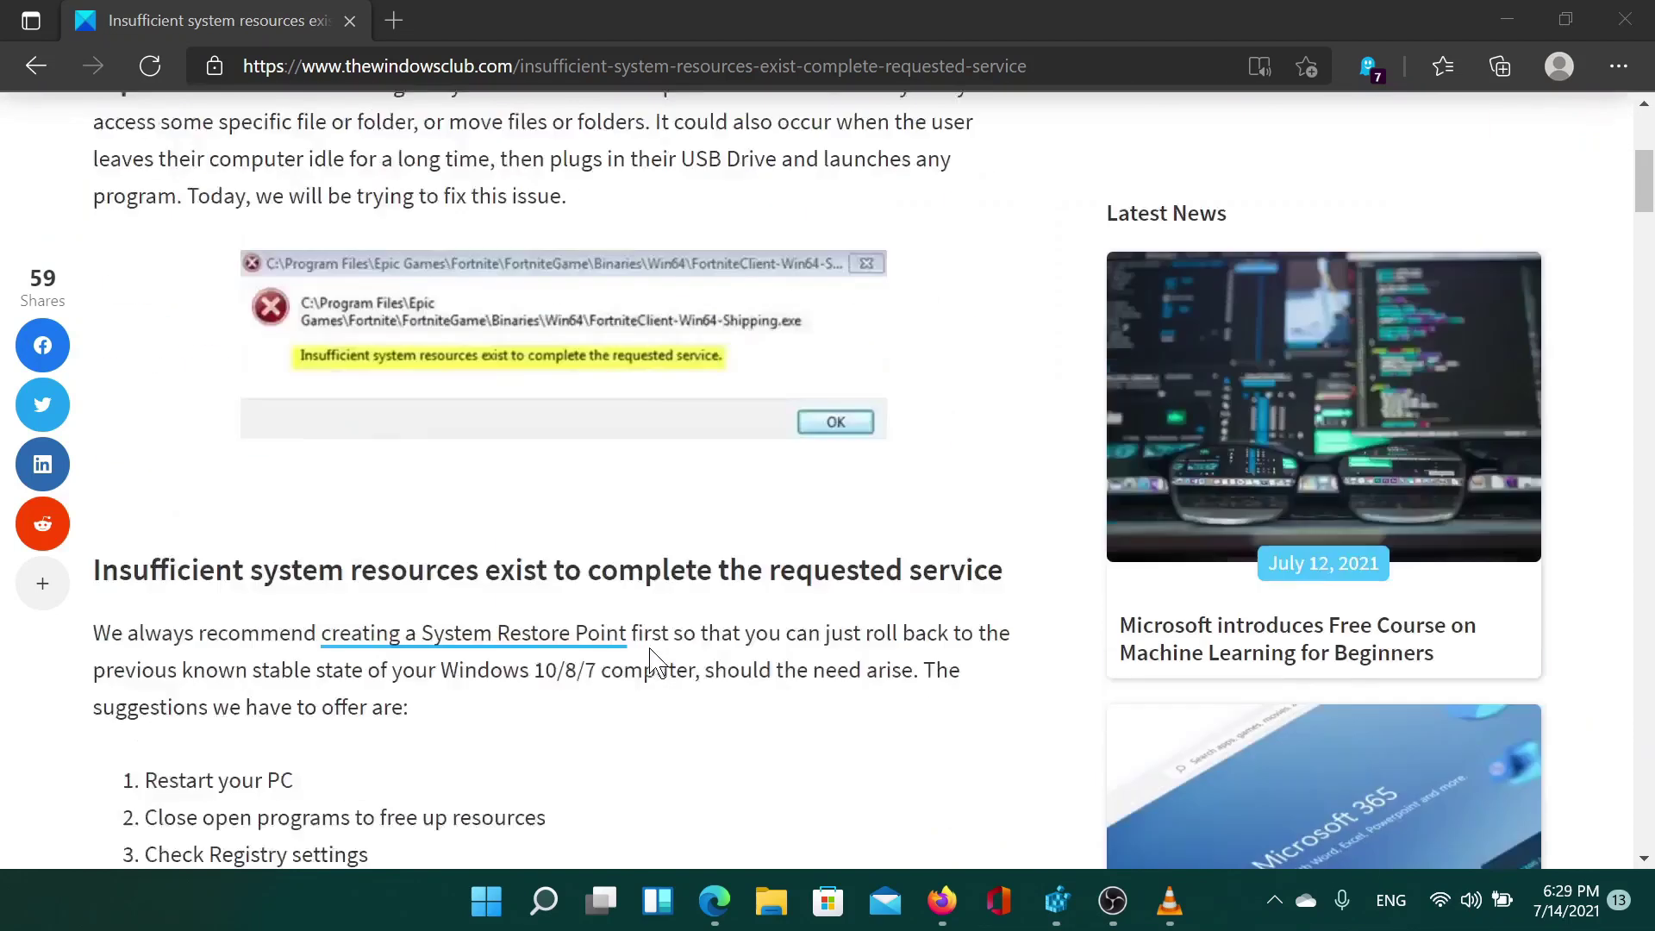
scroll(658, 662, "down", 2)
scroll(657, 663, "down", 1)
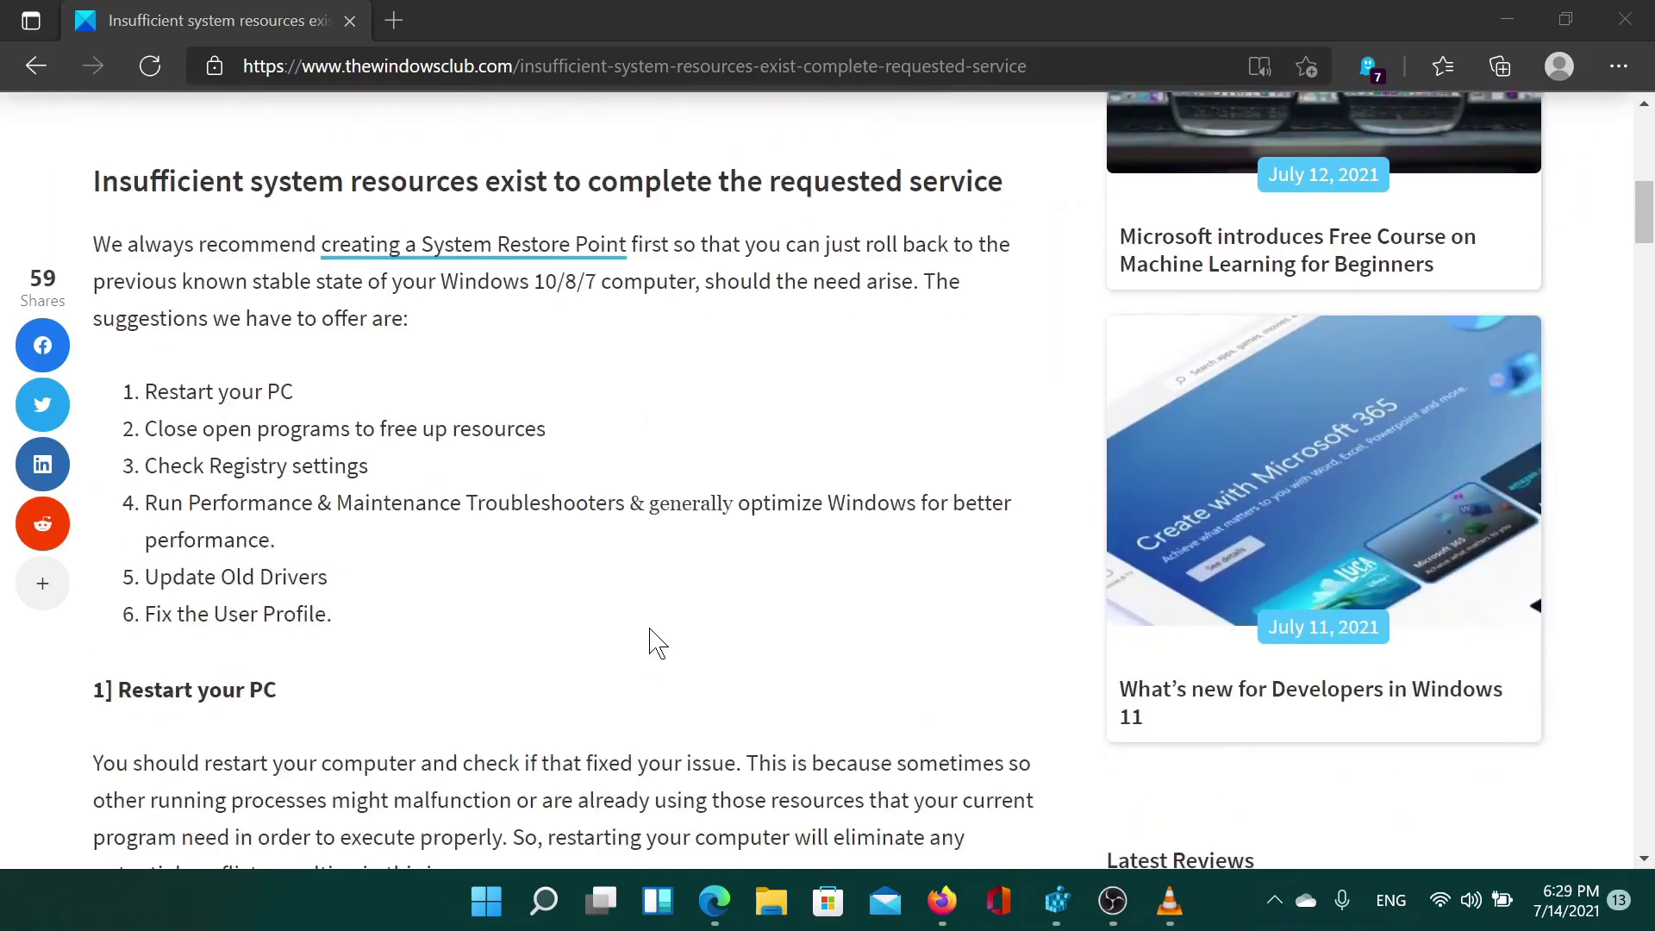
- Bring up the Run prompt with the pre-filled regedit command deselected, ready to launch
key("super+r")
key("End")
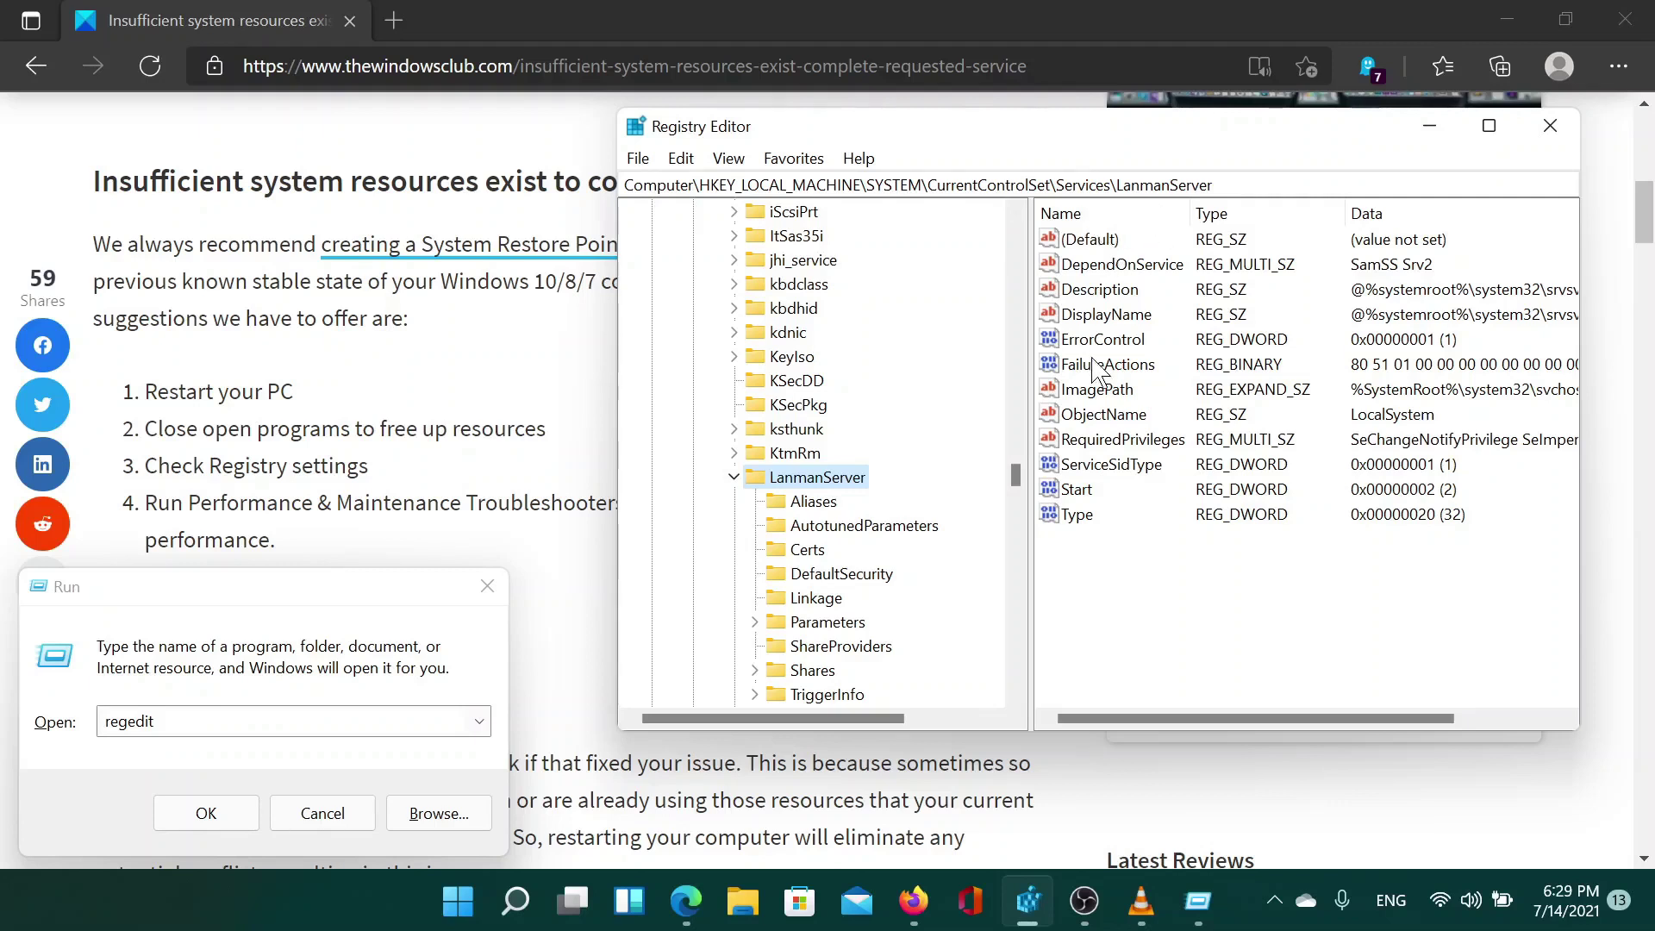
- Create a DWORD (32-bit) value named maxworkitems under LanmanServer with data 1024
right_click(1115, 576)
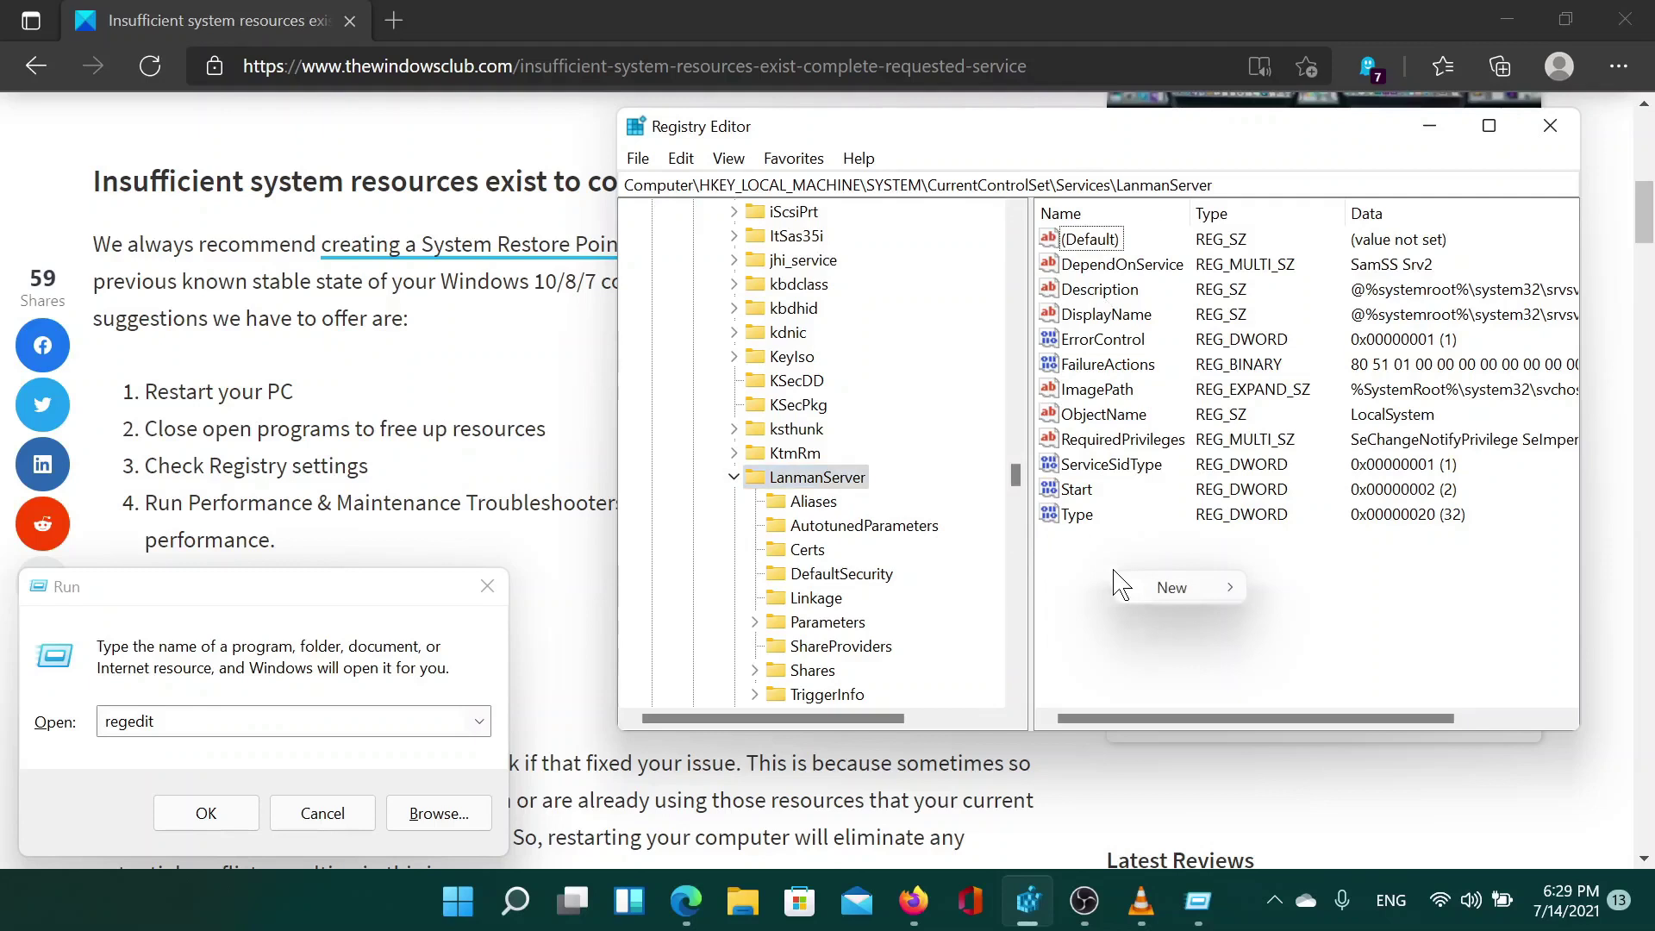
mouse_move(1176, 587)
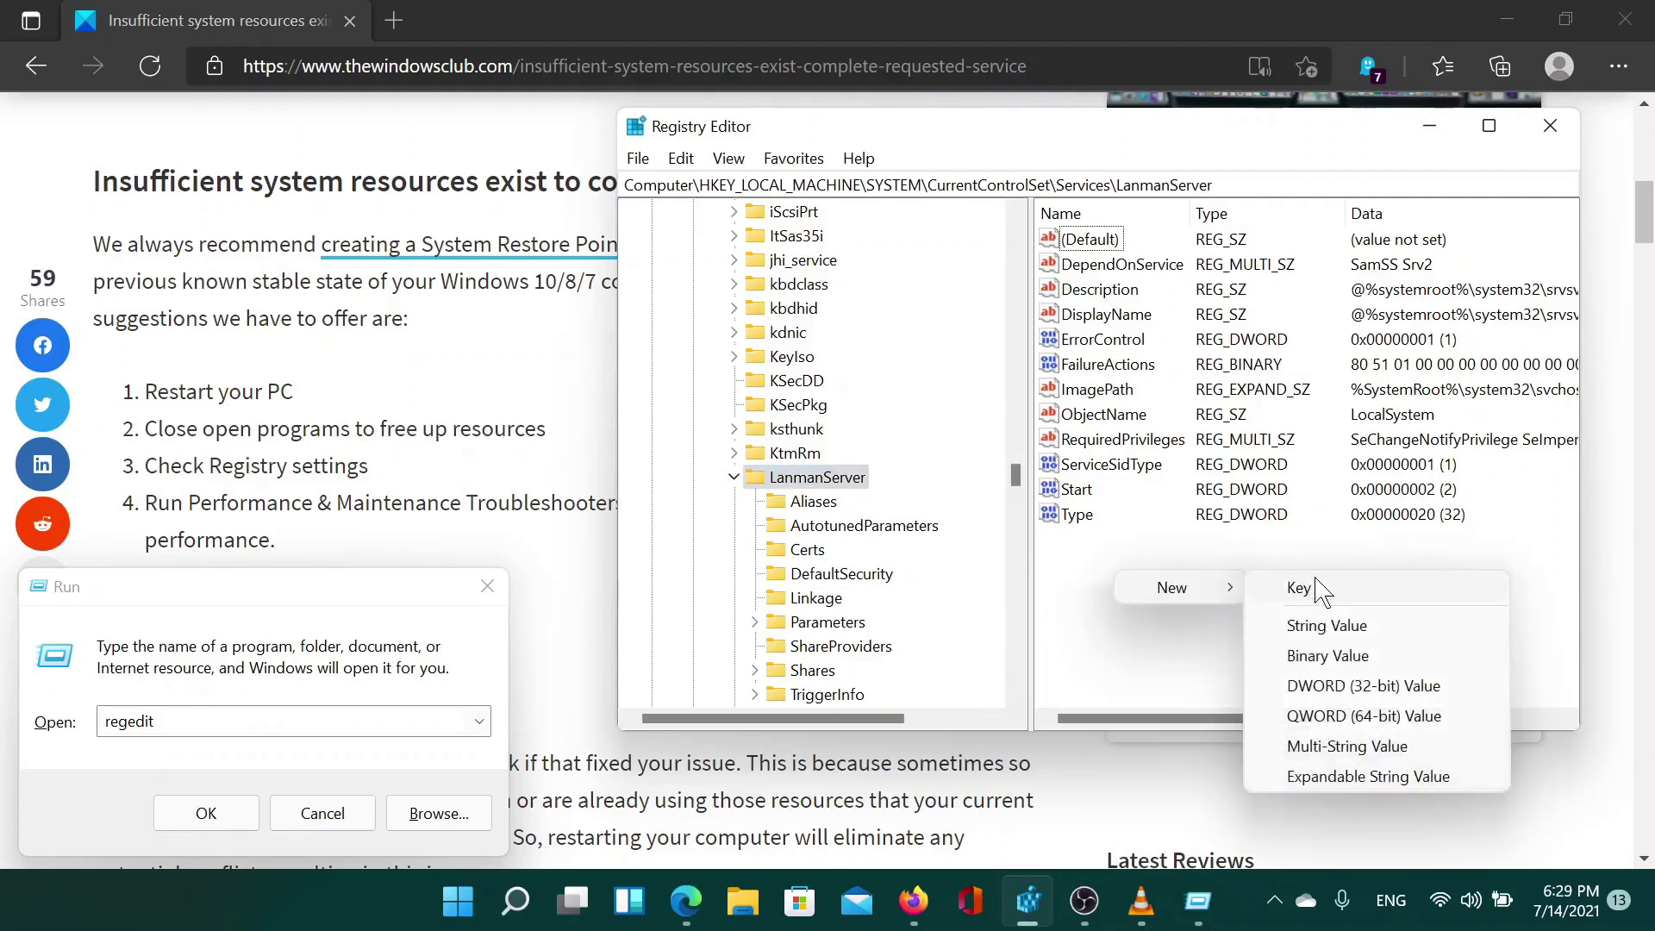
left_click(1363, 685)
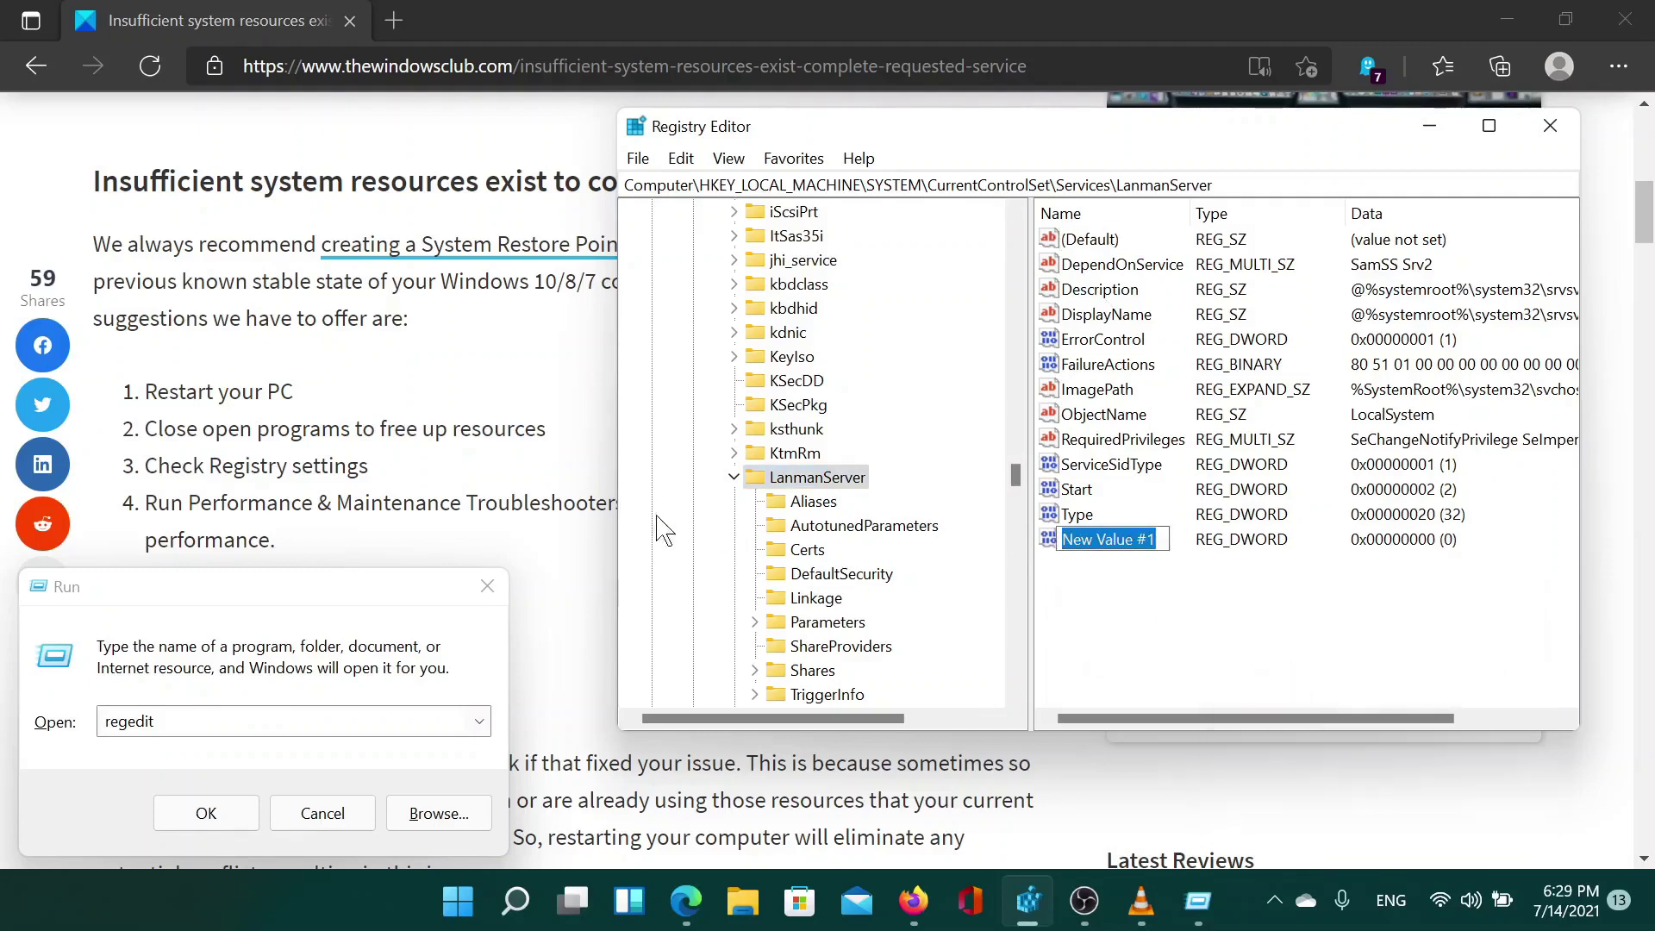
scroll(486, 523, "down", 5)
scroll(492, 528, "down", 5)
scroll(499, 533, "down", 5)
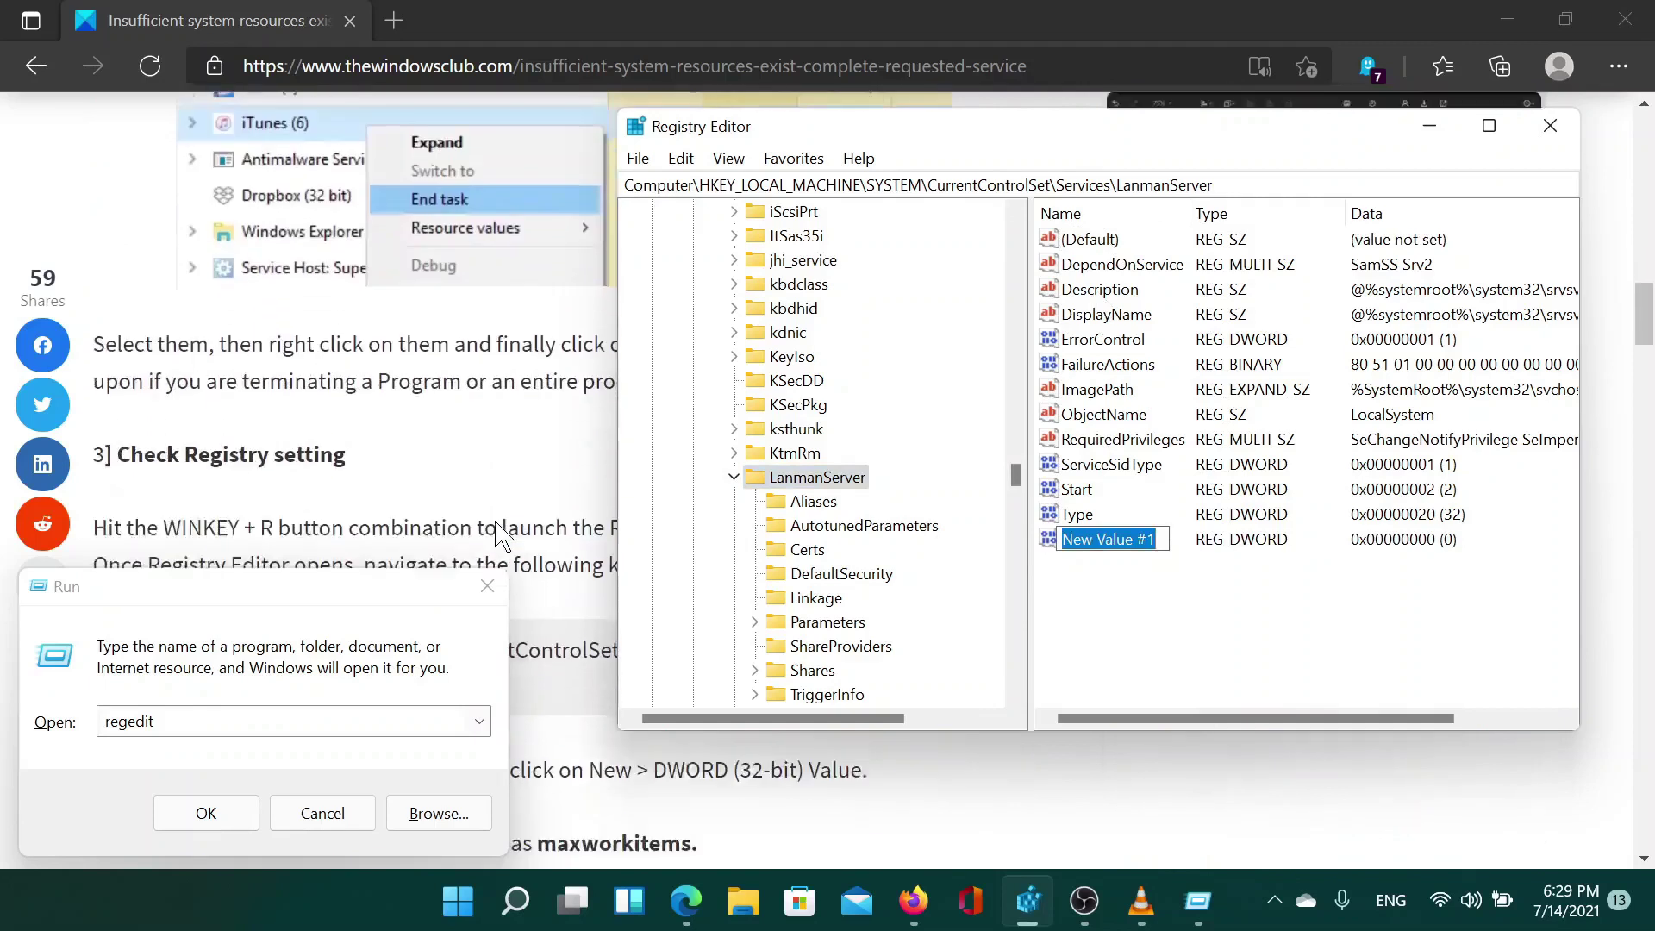
scroll(498, 533, "down", 5)
scroll(499, 533, "down", 3)
left_click_drag(883, 131, 999, 140)
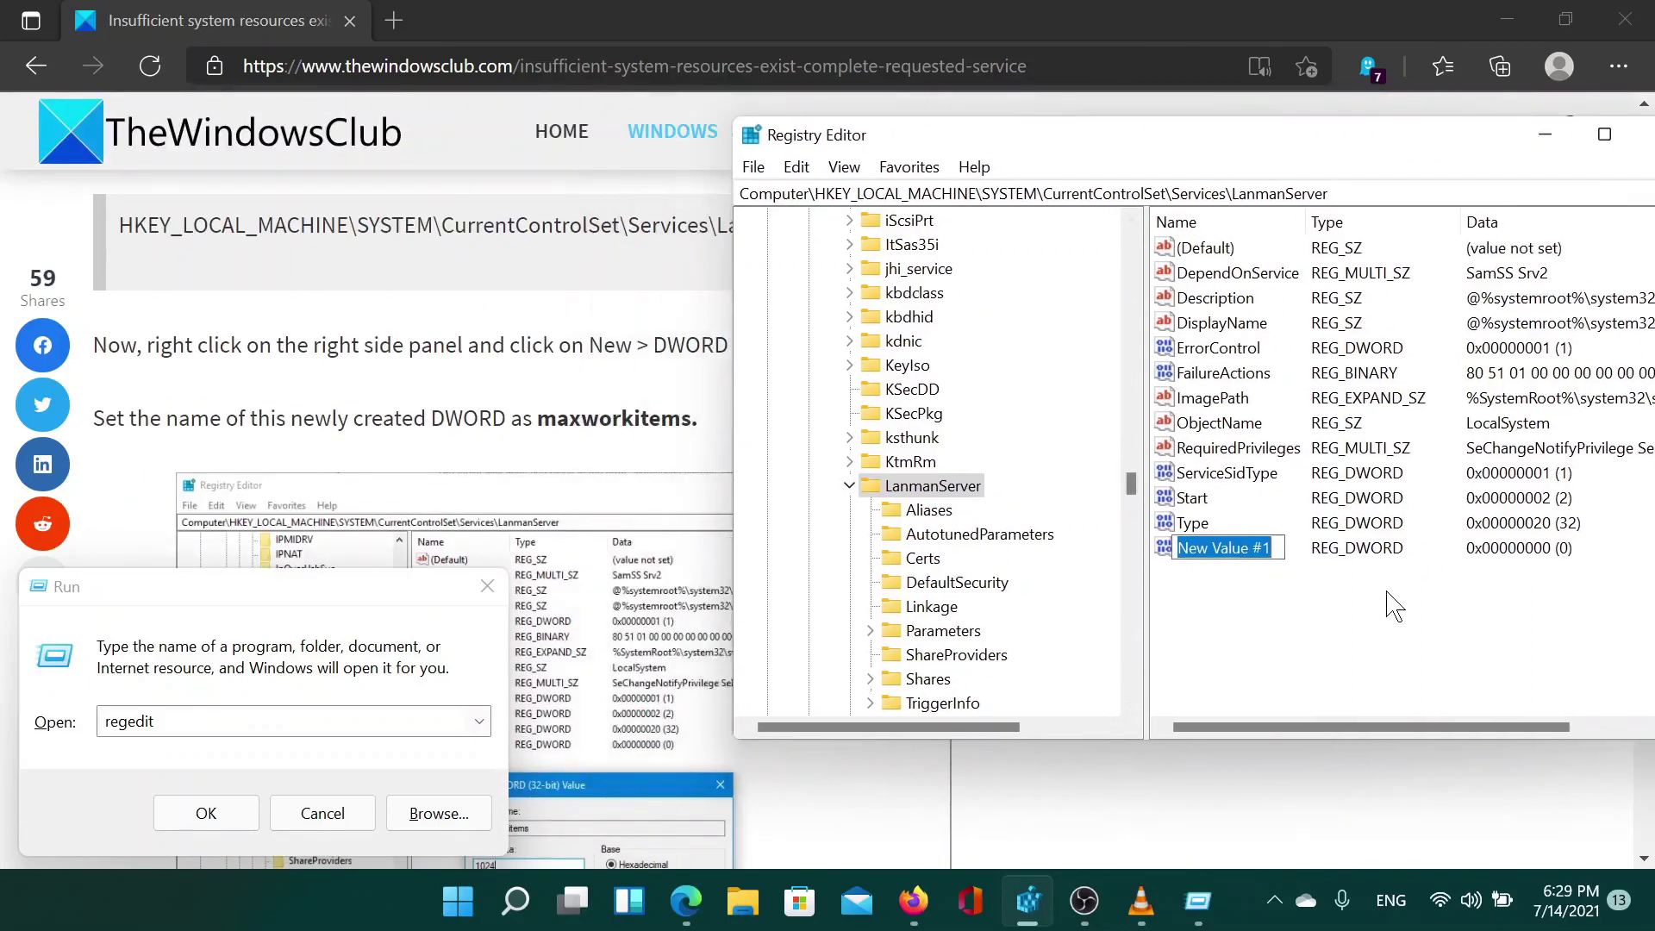
type("maxwork")
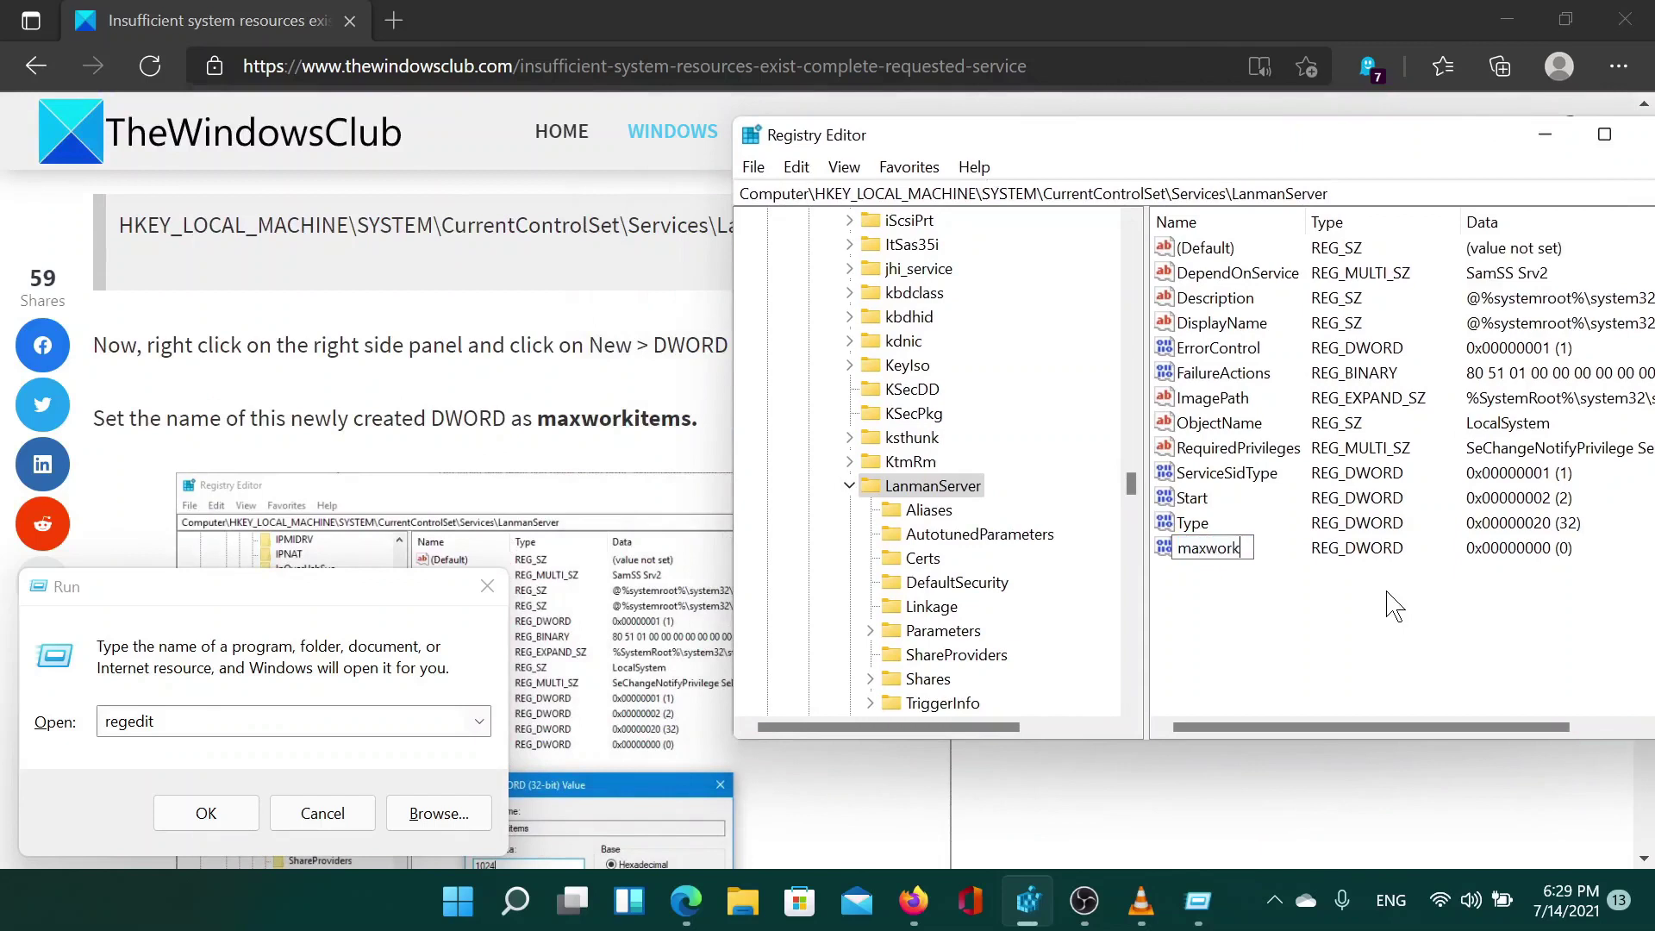
type("items")
key("Return")
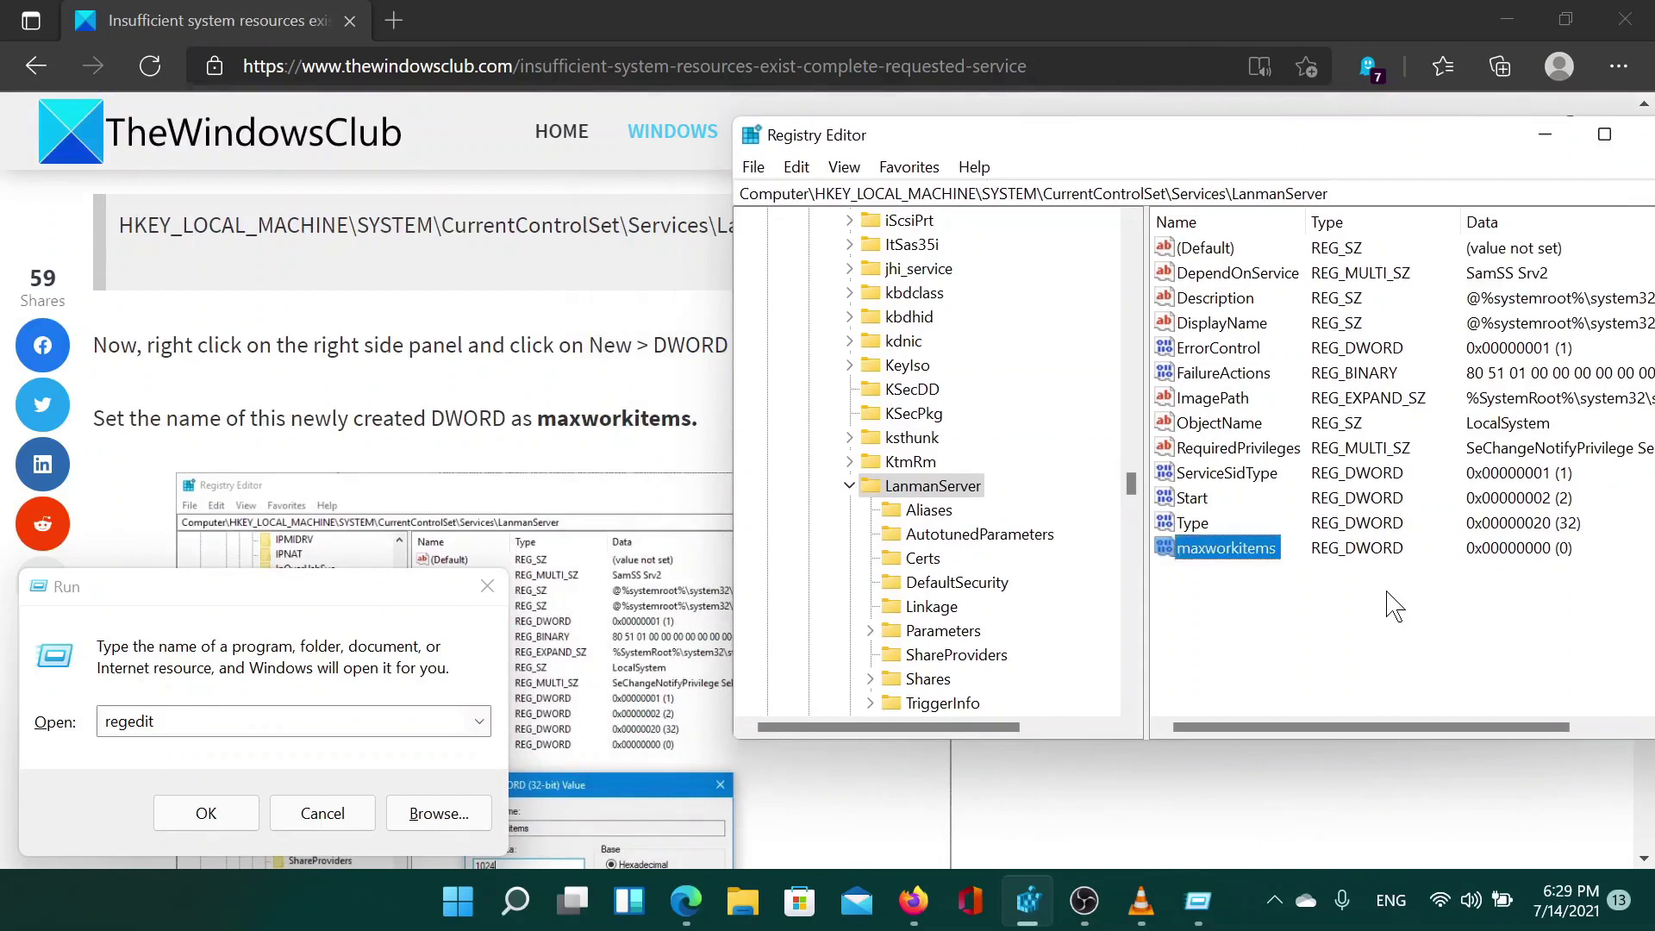
double_click(1217, 566)
type("1024")
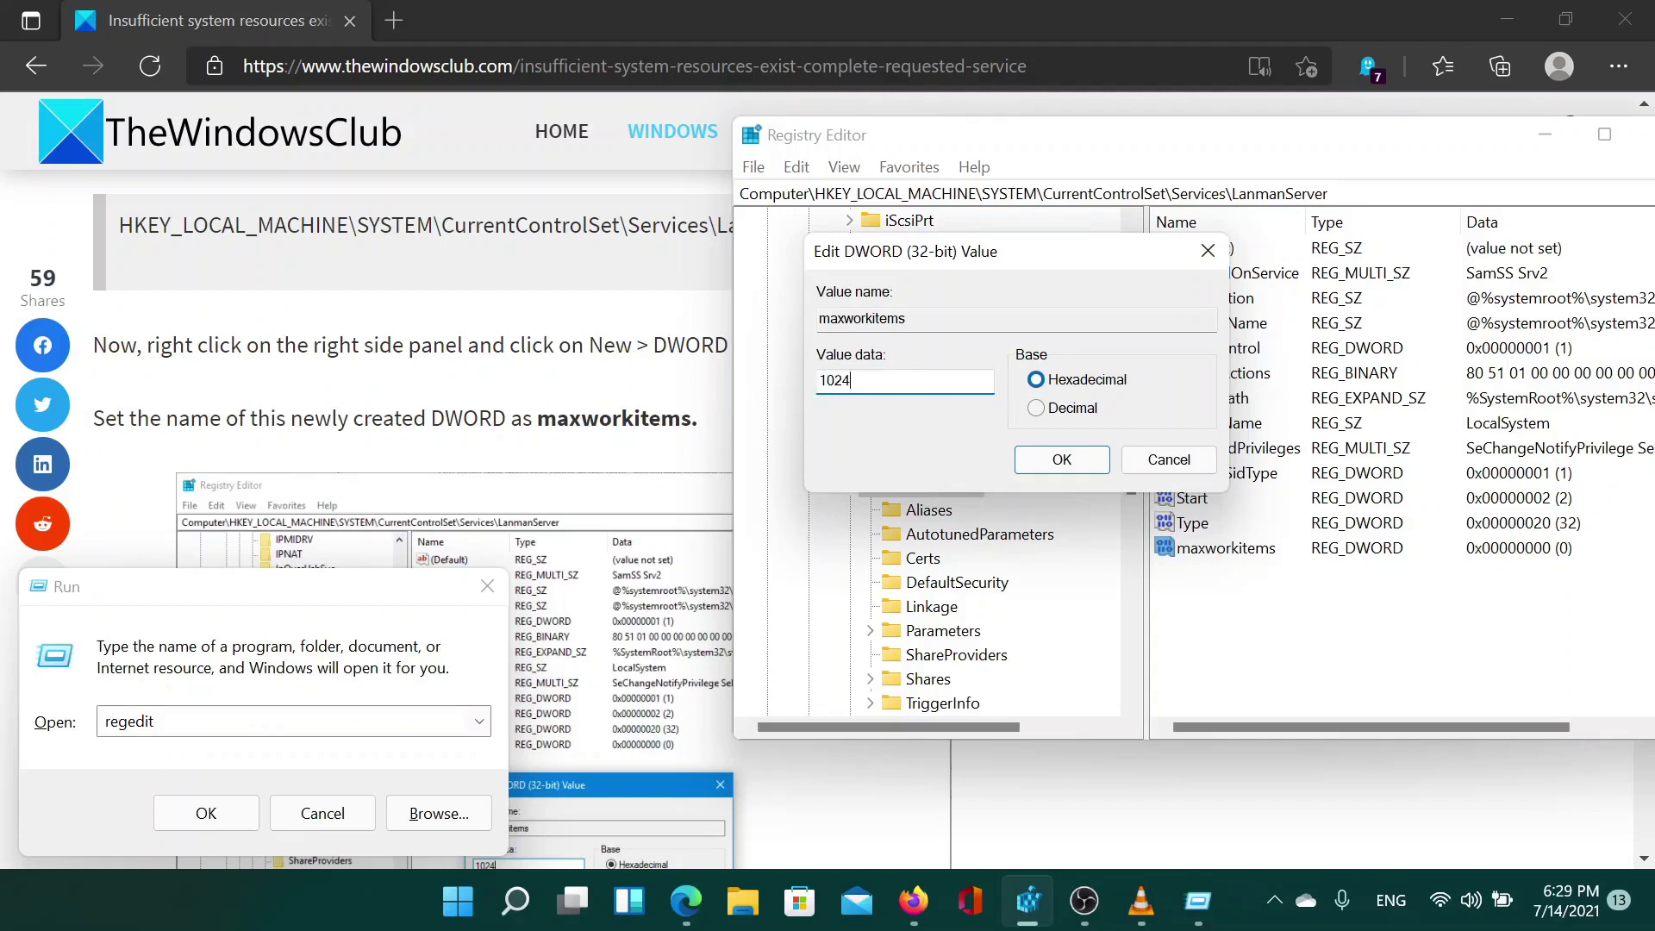
key("Return")
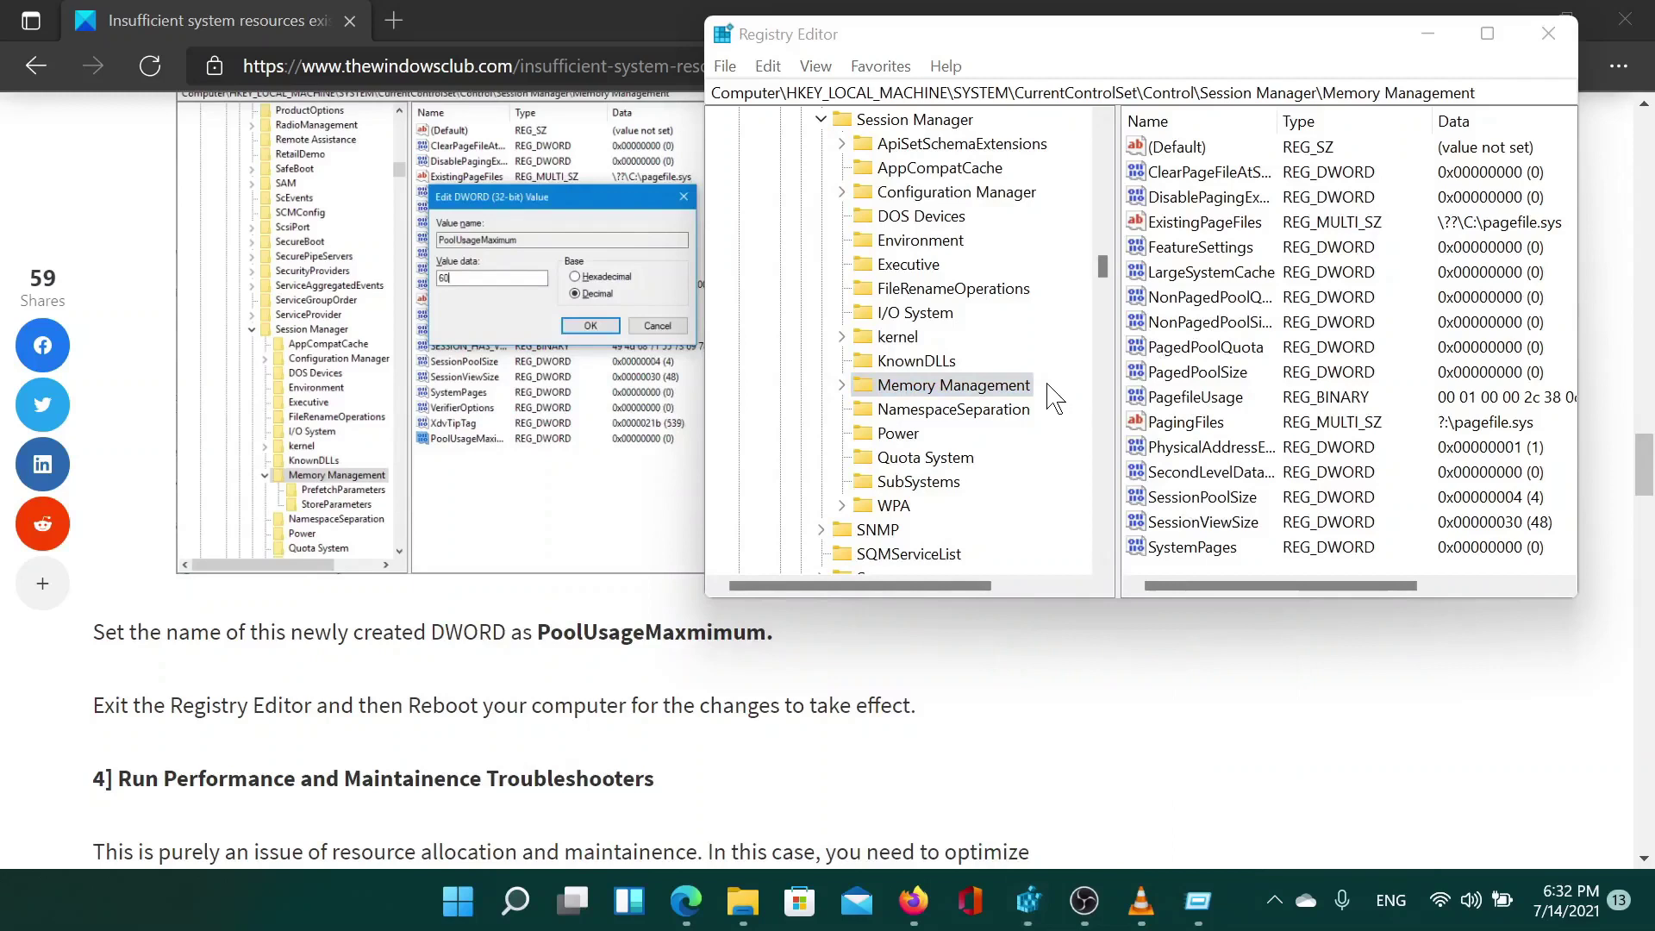
scroll(1241, 440, "right", 2)
scroll(1241, 440, "left", 2)
- Make the Registry Editor window slightly taller and bring up Memory Management's new-value menu
left_click_drag(1319, 599, 1319, 619)
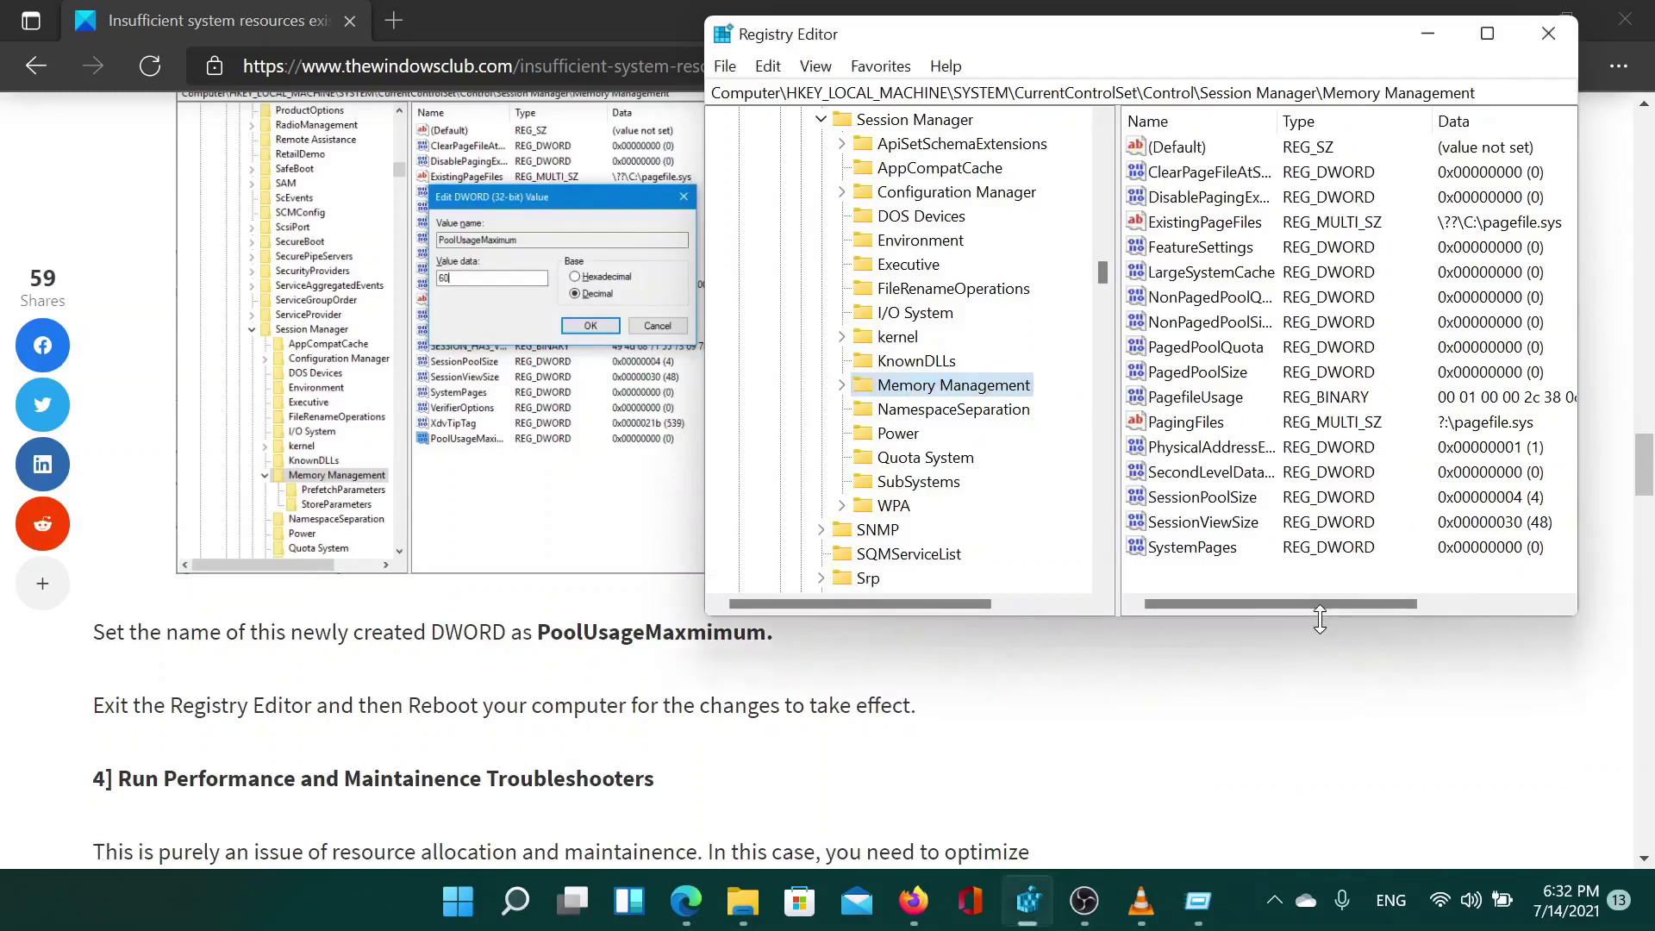
right_click(1307, 569)
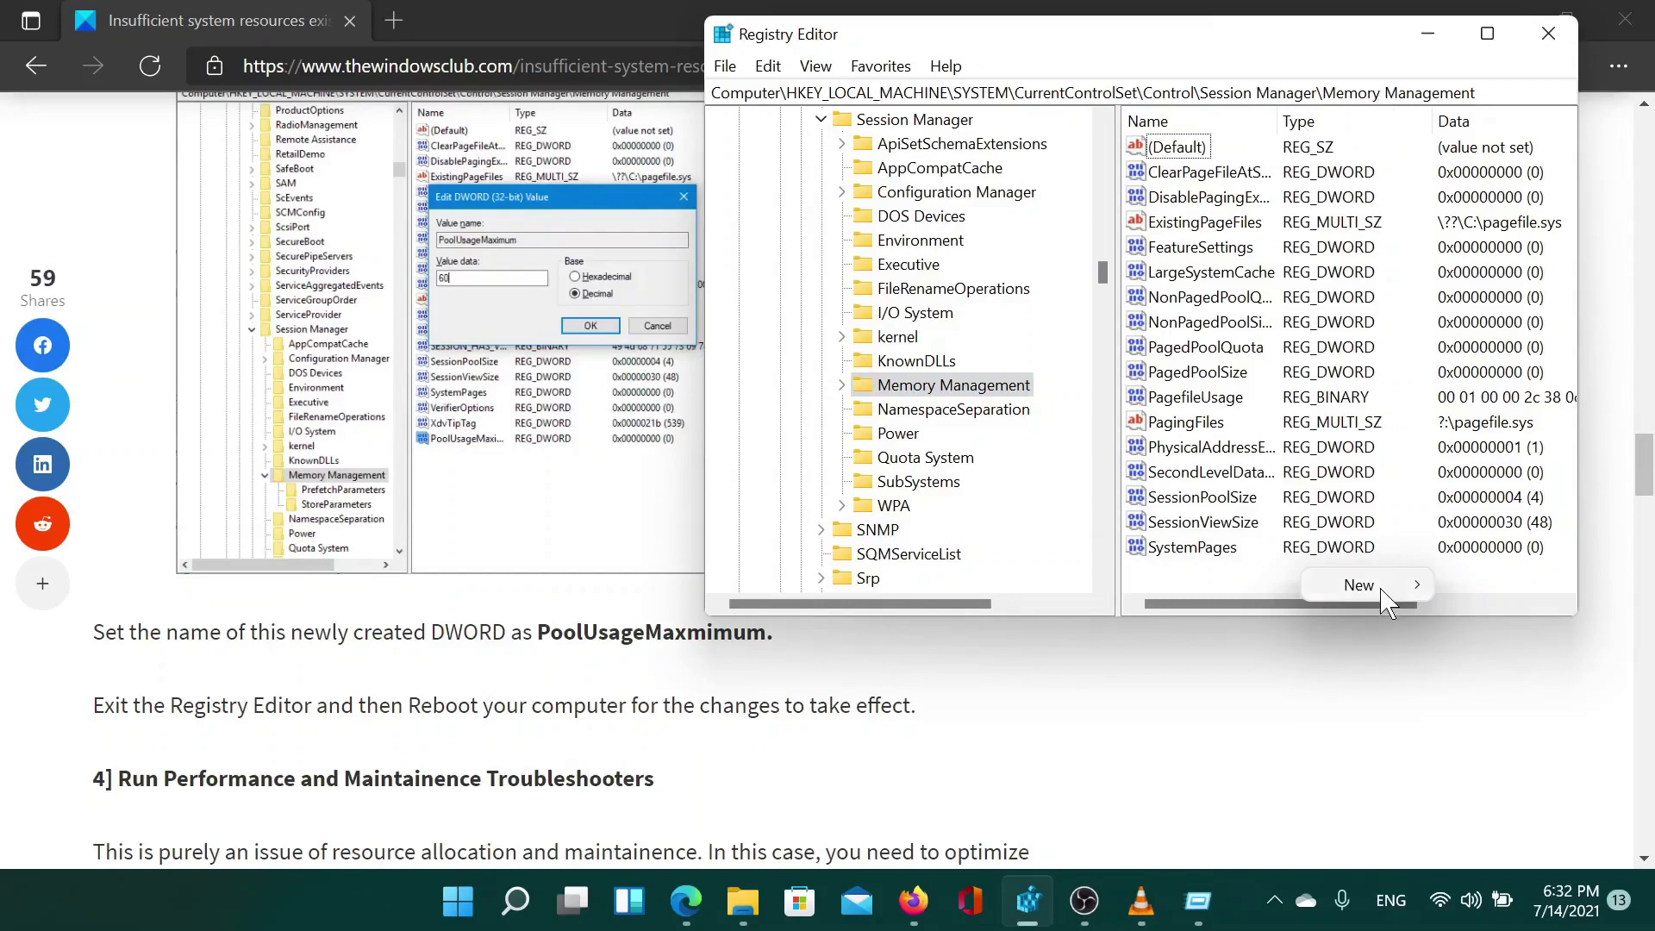
mouse_move(1358, 585)
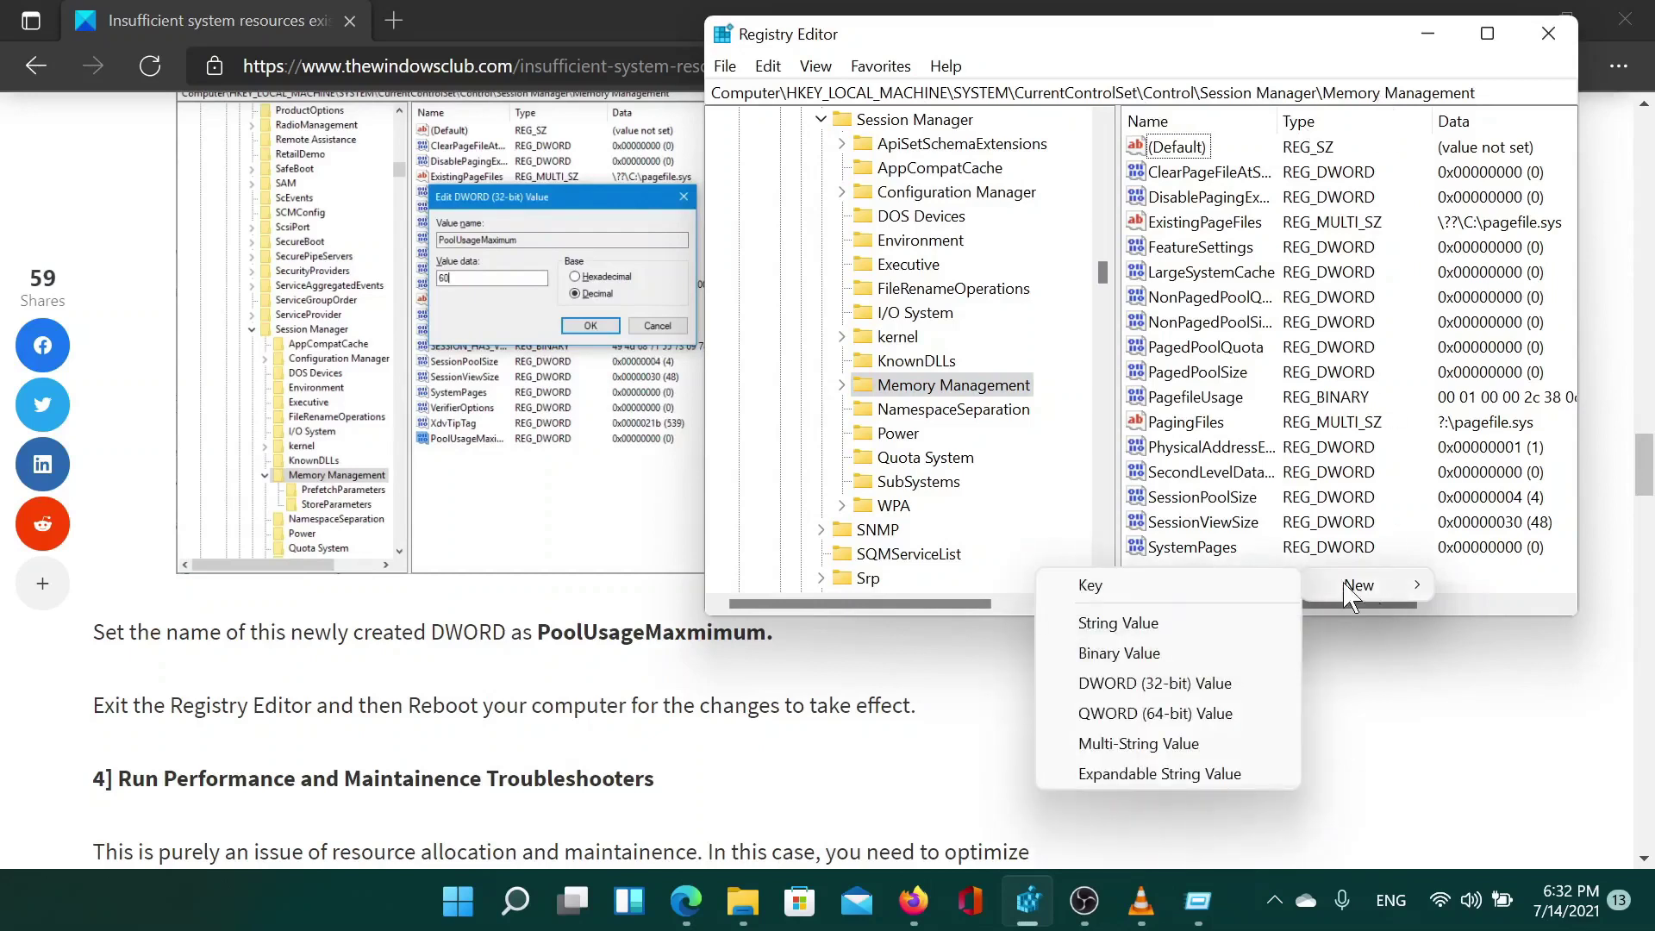
- Create the DWORD (32-bit) value PoolUsageMaximum with Decimal base and data 60
left_click(1197, 689)
type("PoolUsag")
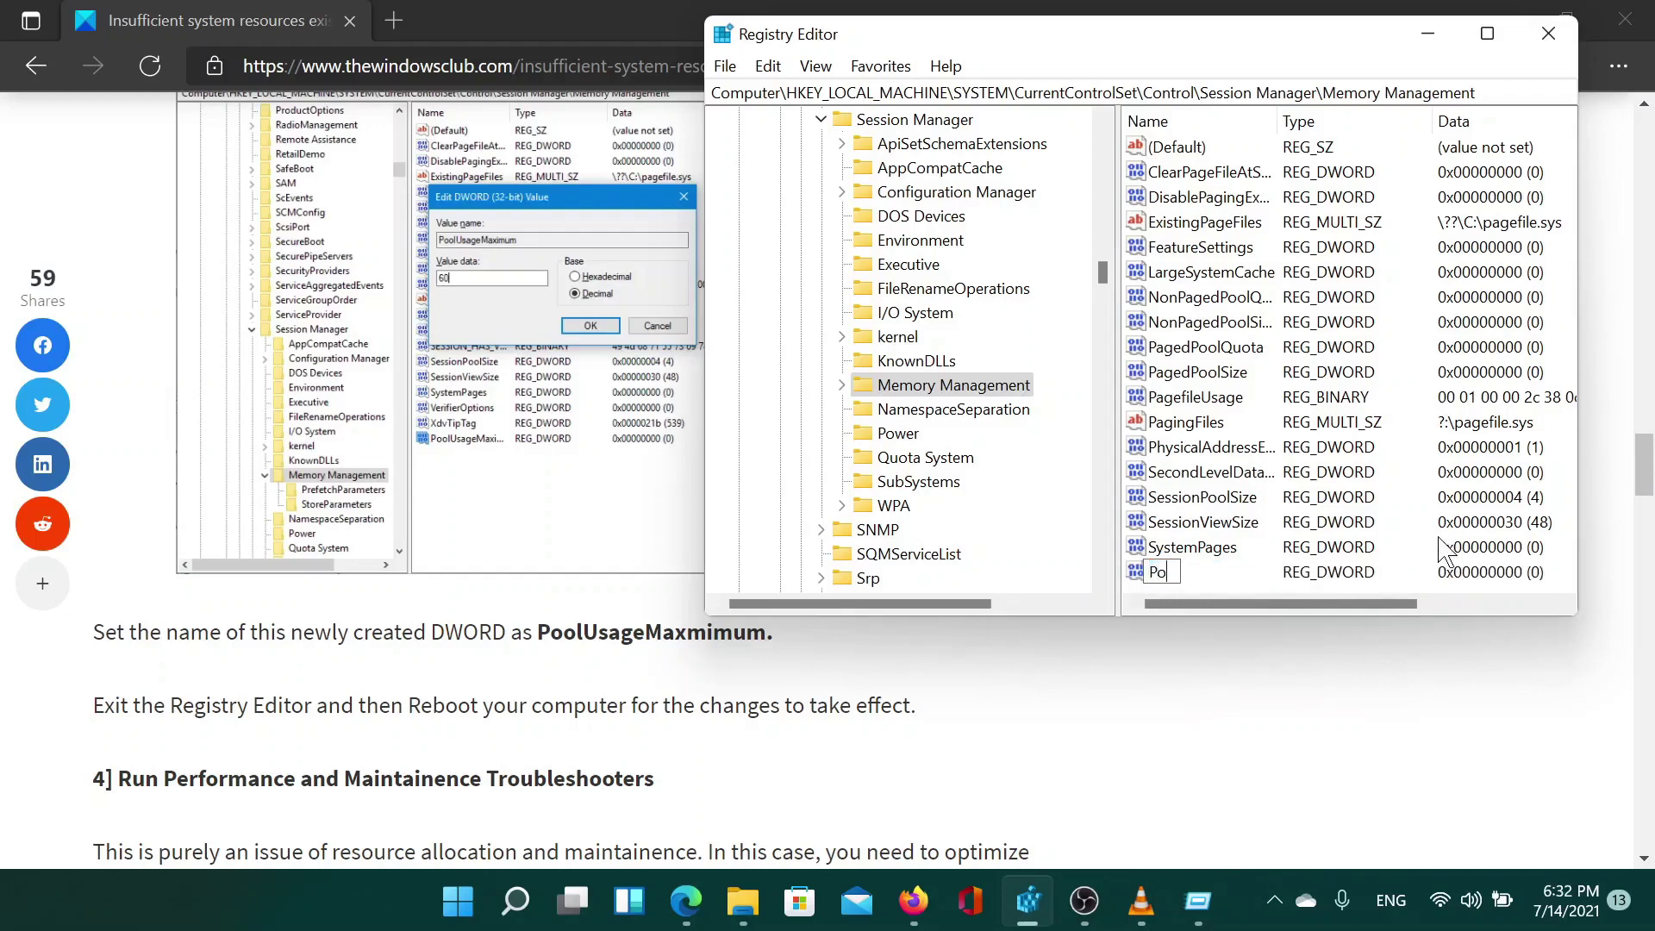
type("eMaximum")
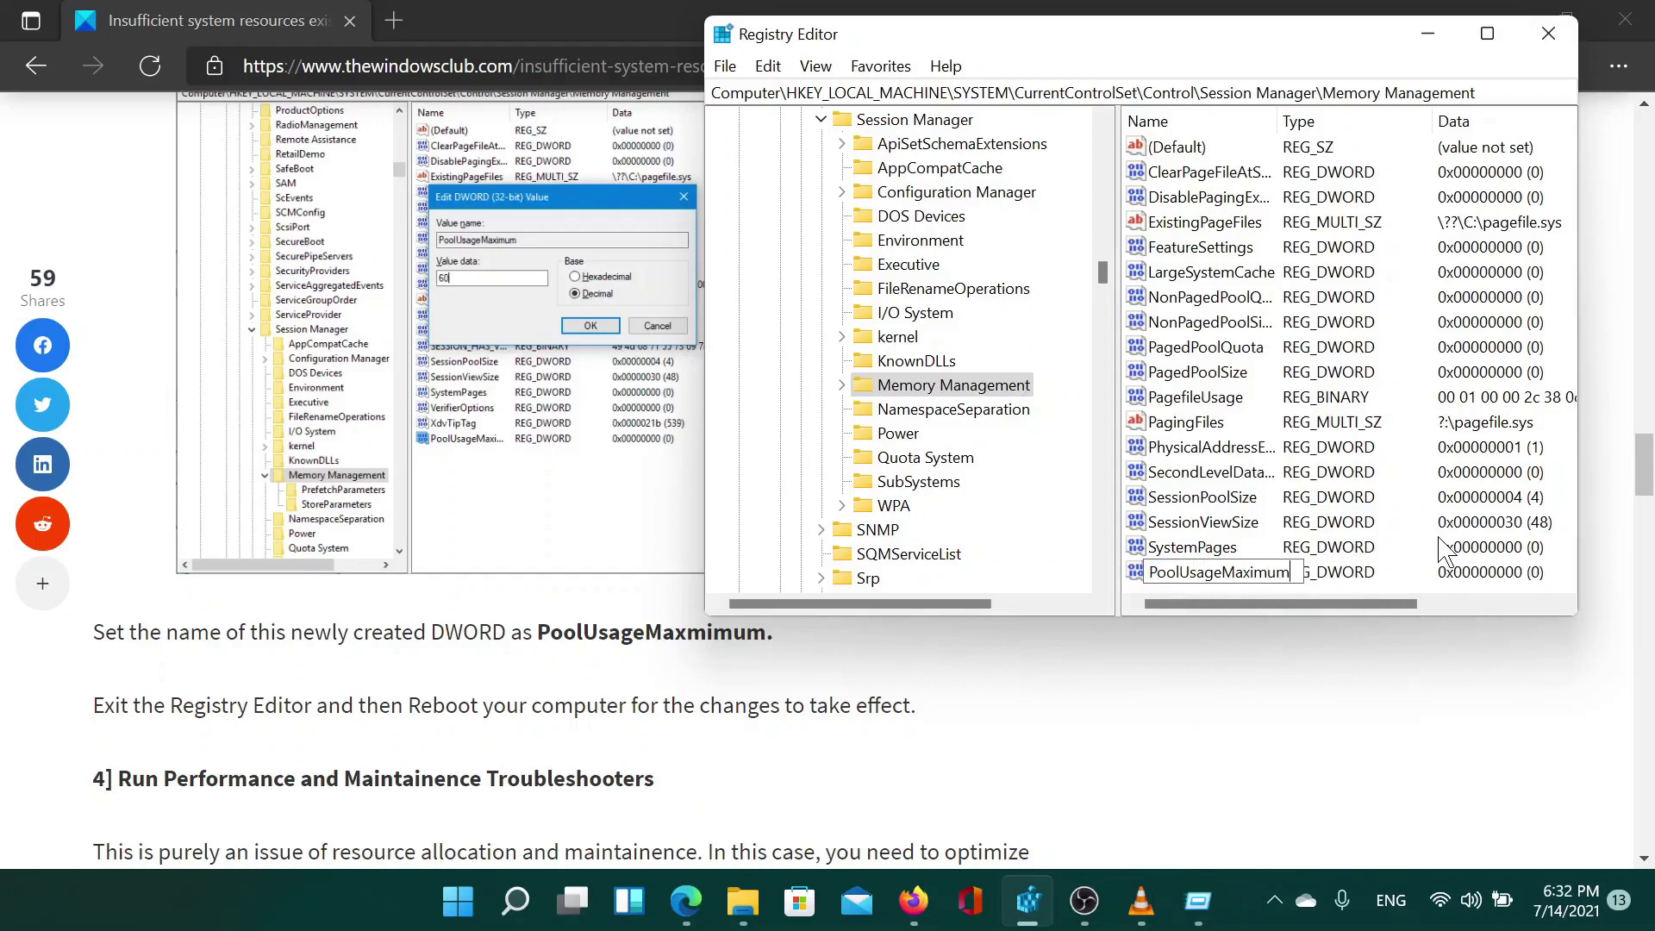
key("Return")
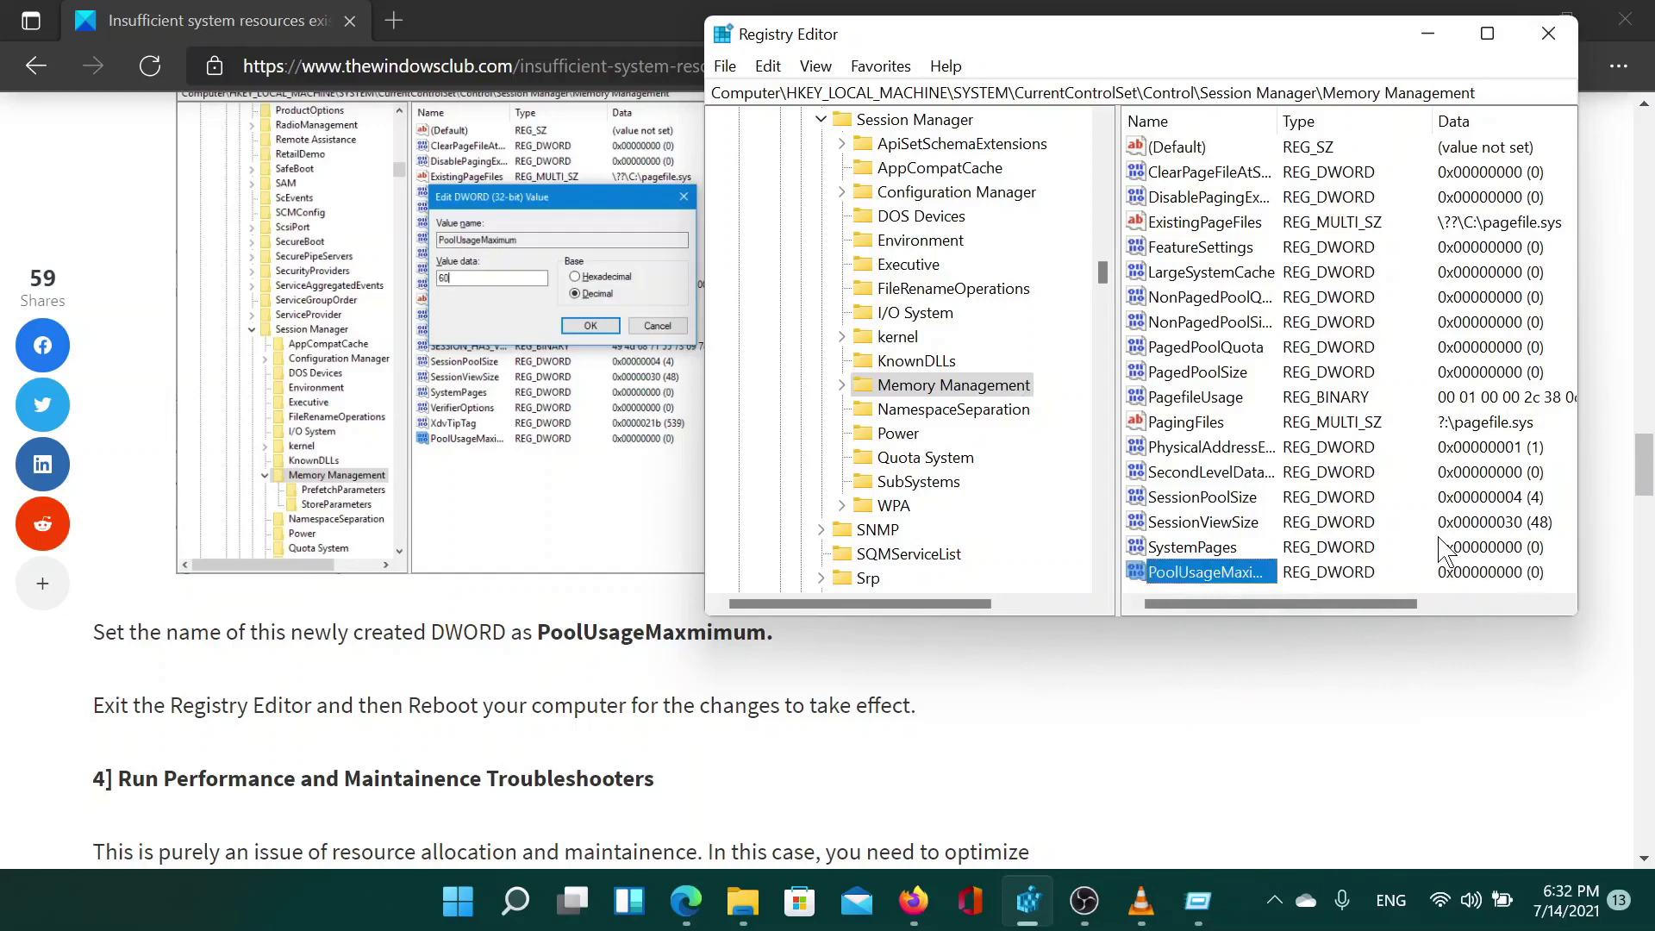
double_click(1202, 572)
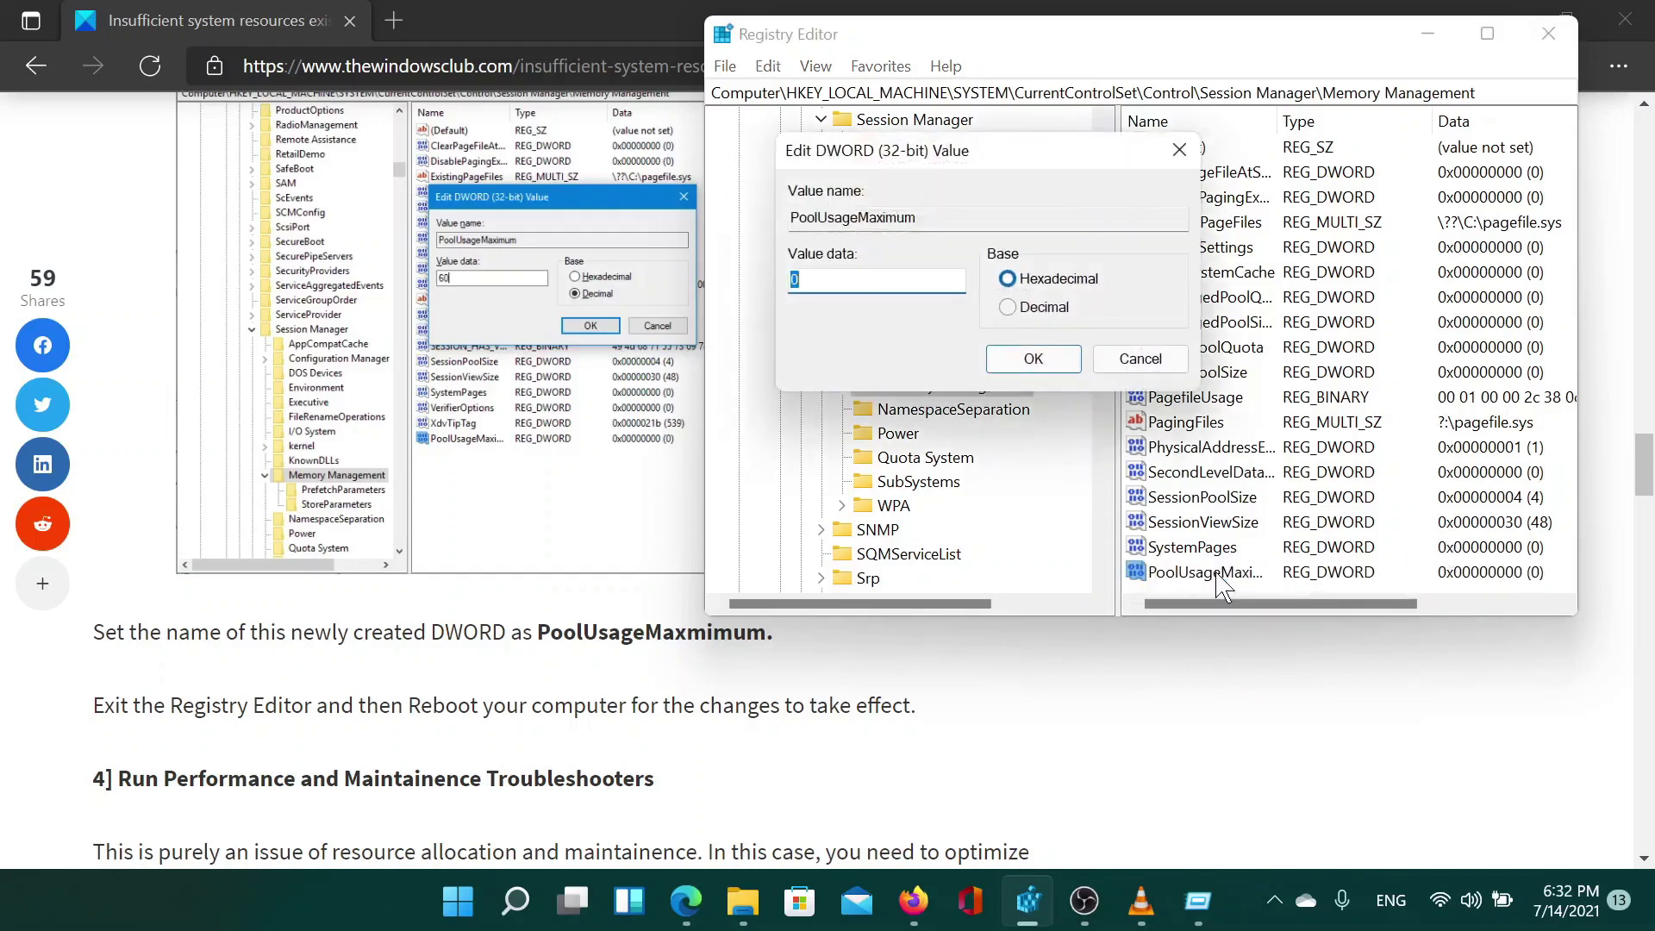
left_click(1180, 150)
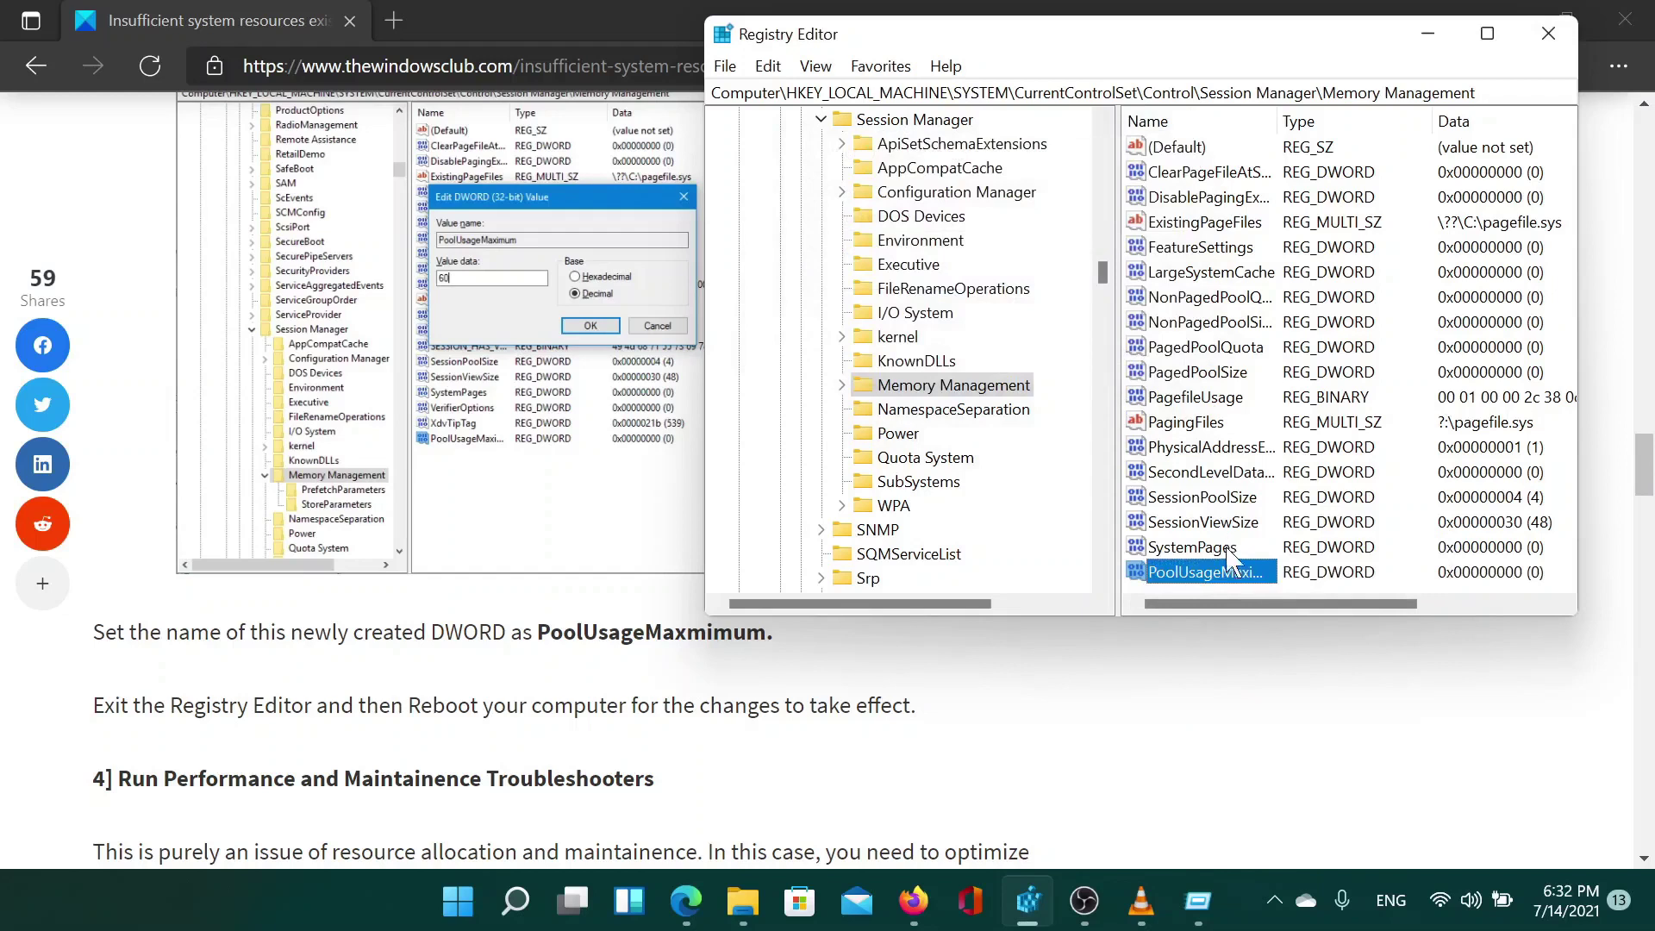
left_click(1215, 574)
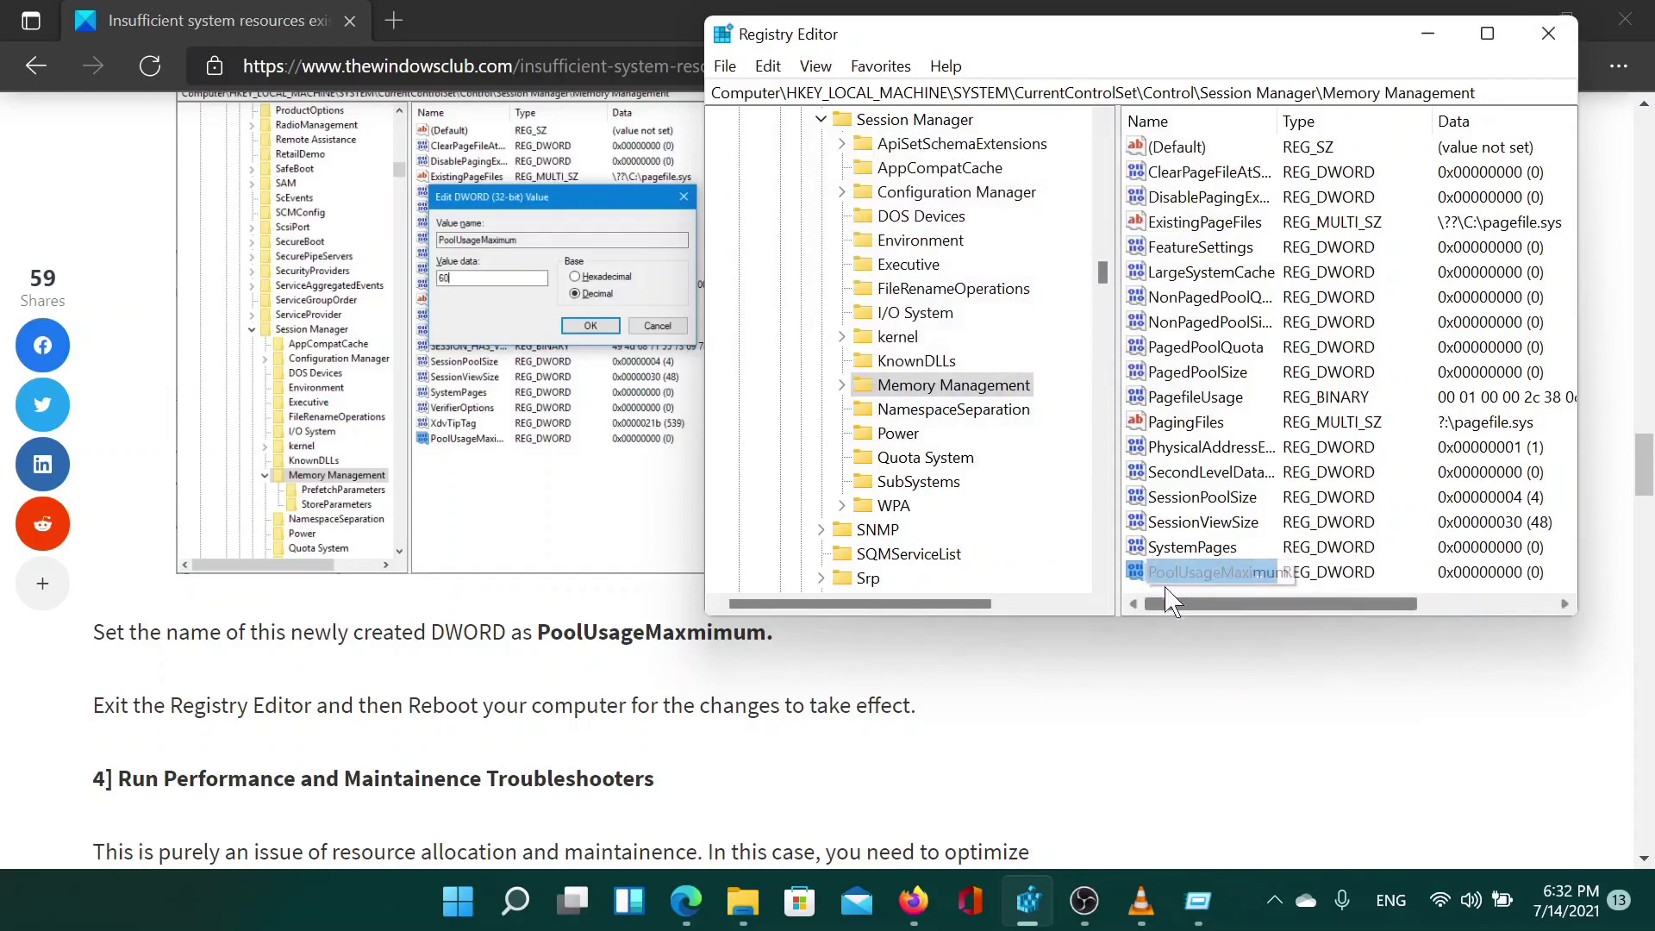
double_click(1203, 572)
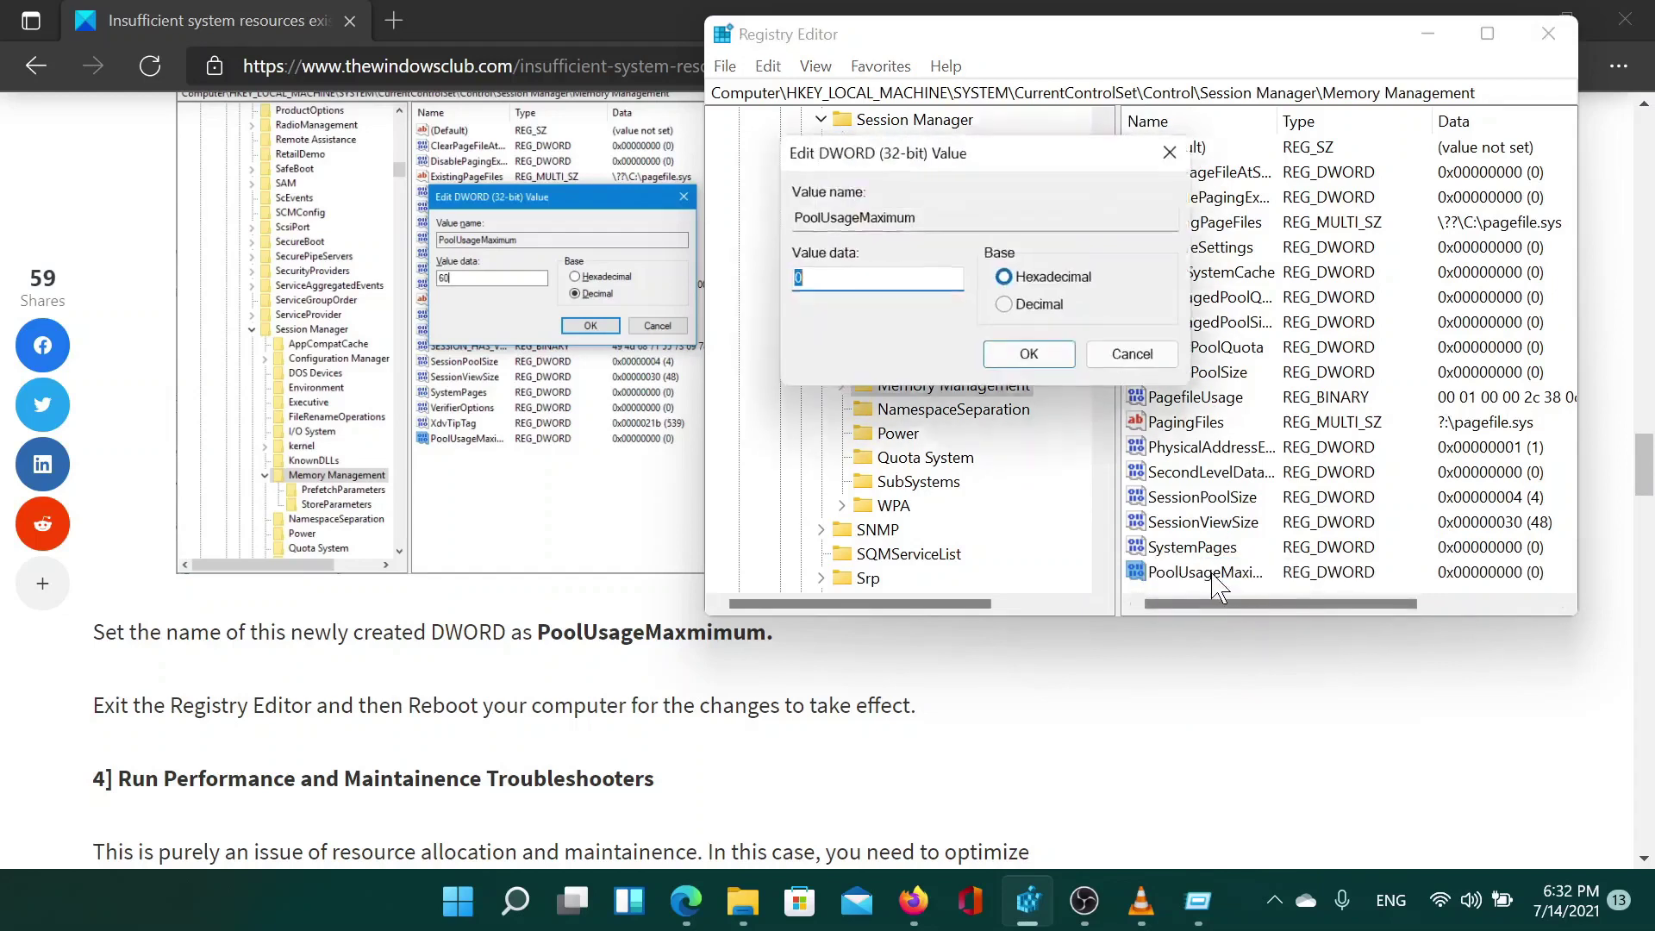
left_click(1008, 307)
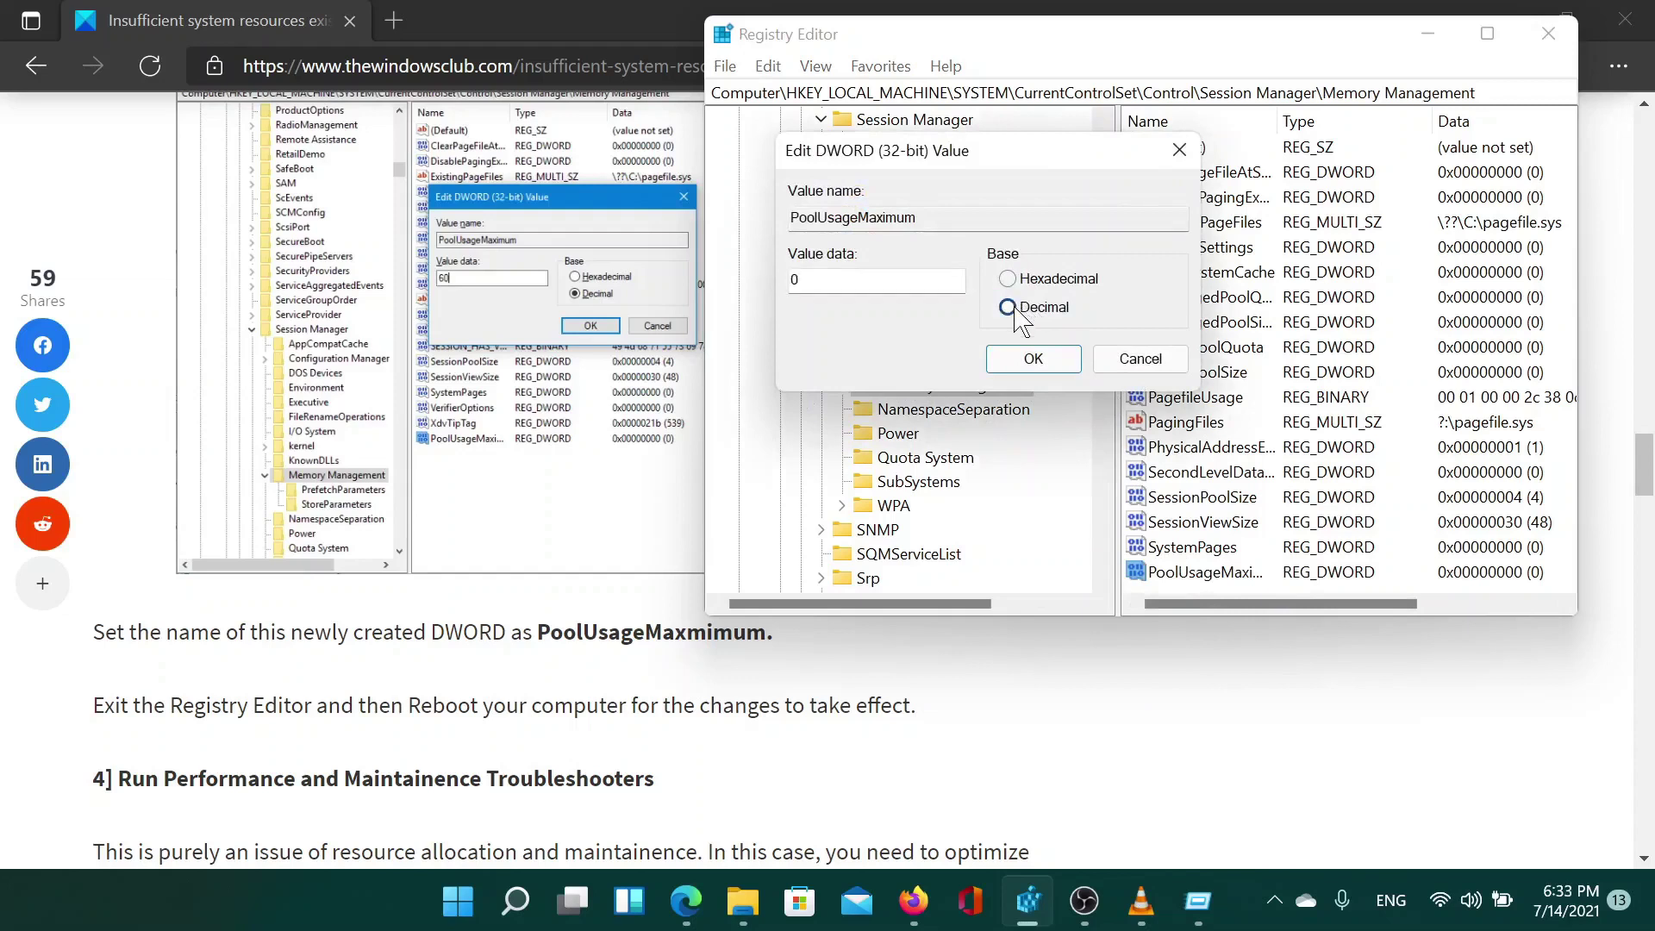
left_click(875, 281)
type("6")
left_click(1033, 359)
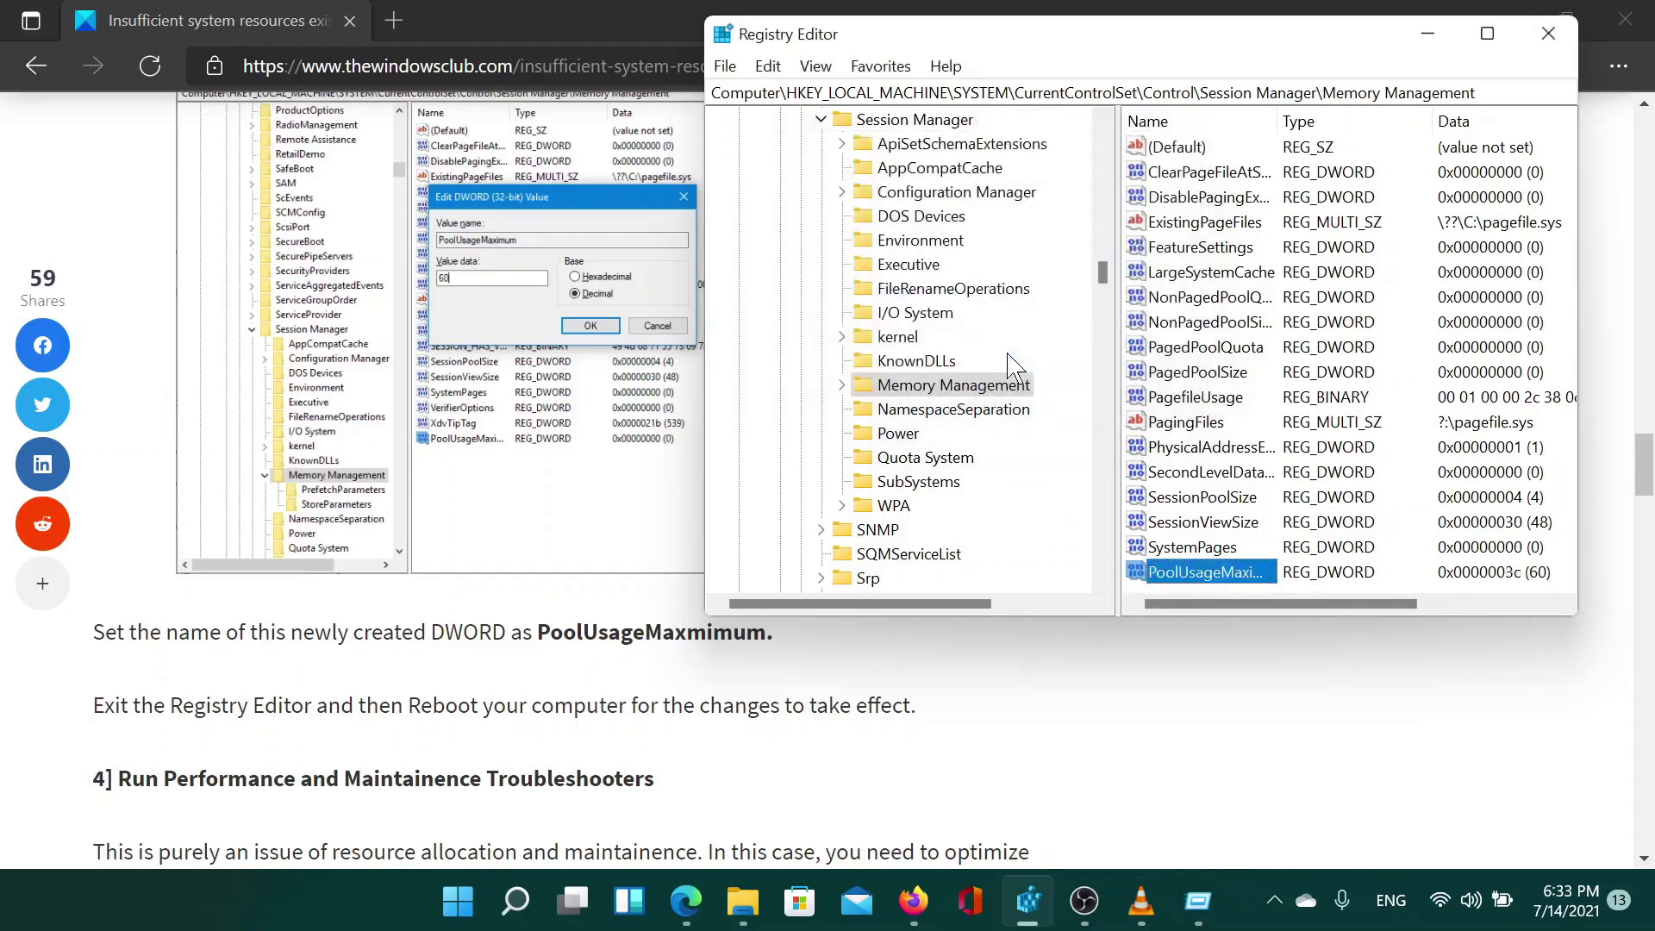
- Close Registry Editor to return to TheWindowsClub article in Edge
left_click(1548, 34)
scroll(1233, 659, "down", 5)
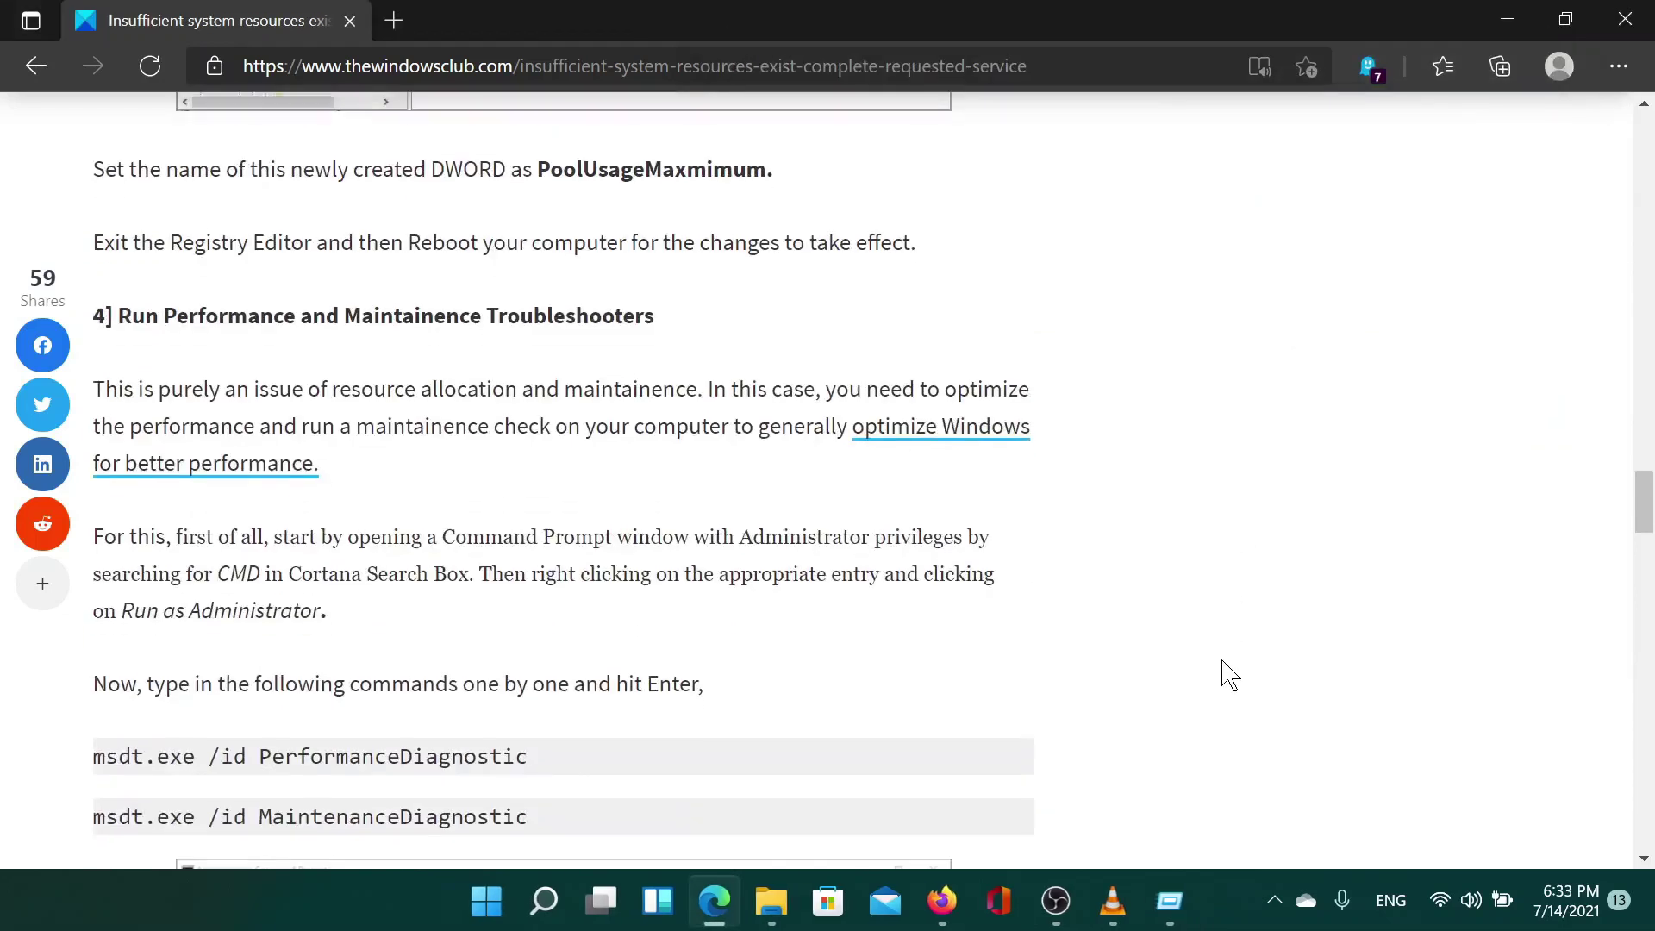
scroll(1228, 675, "down", 5)
scroll(1228, 675, "down", 3)
left_click_drag(1644, 544, 1644, 116)
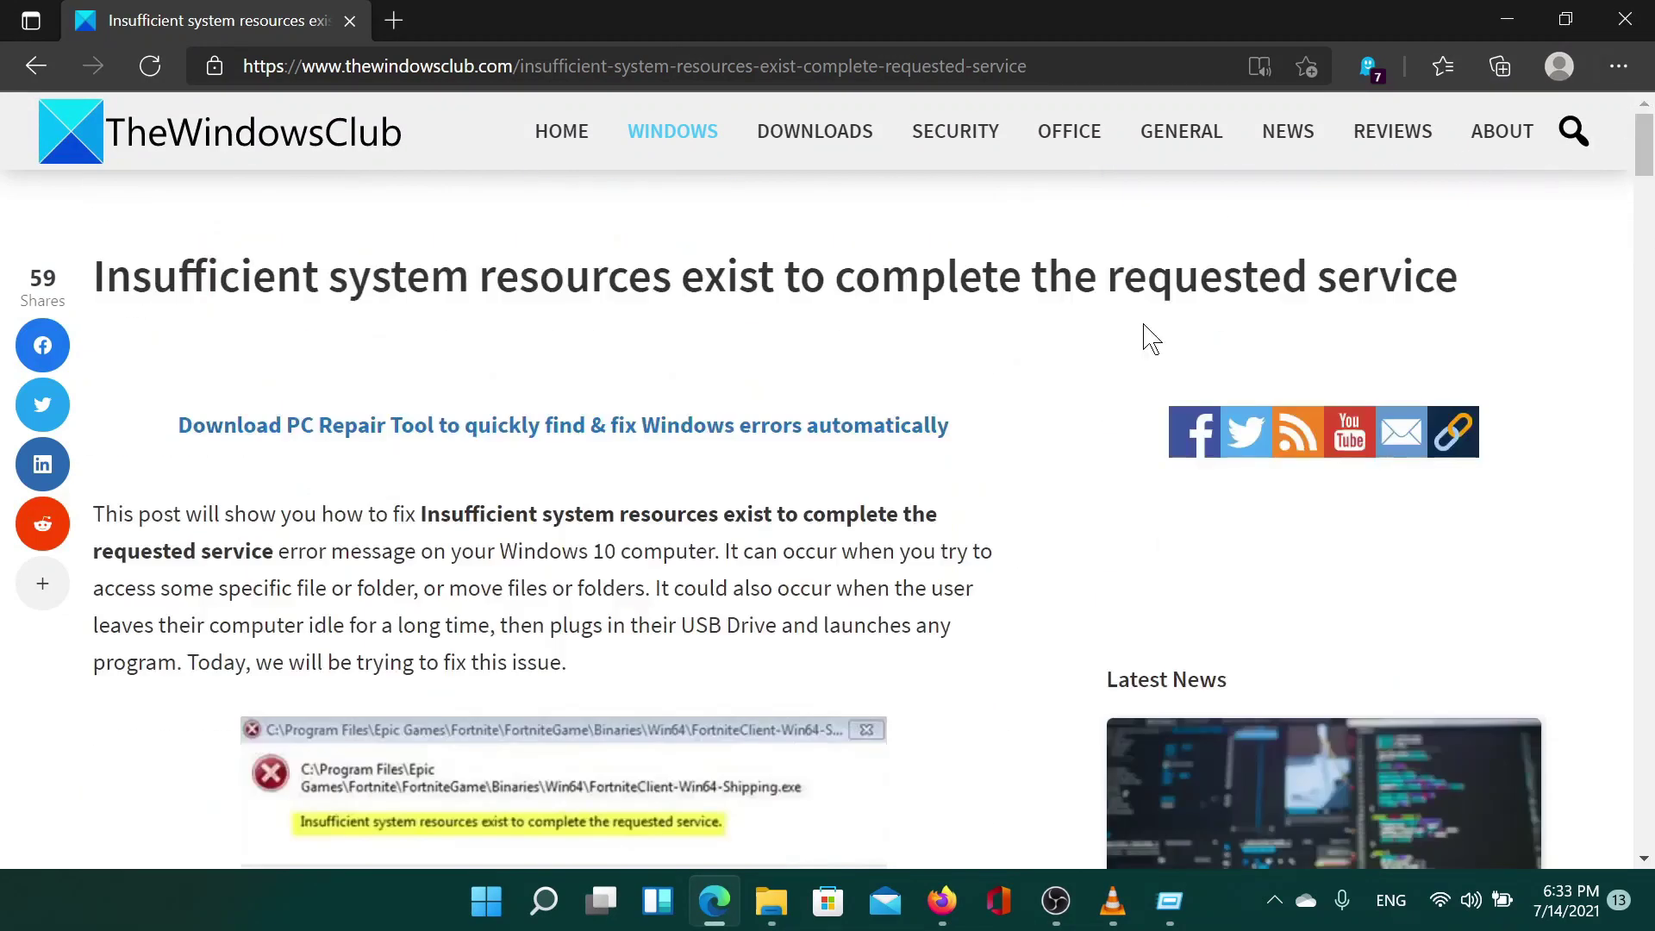